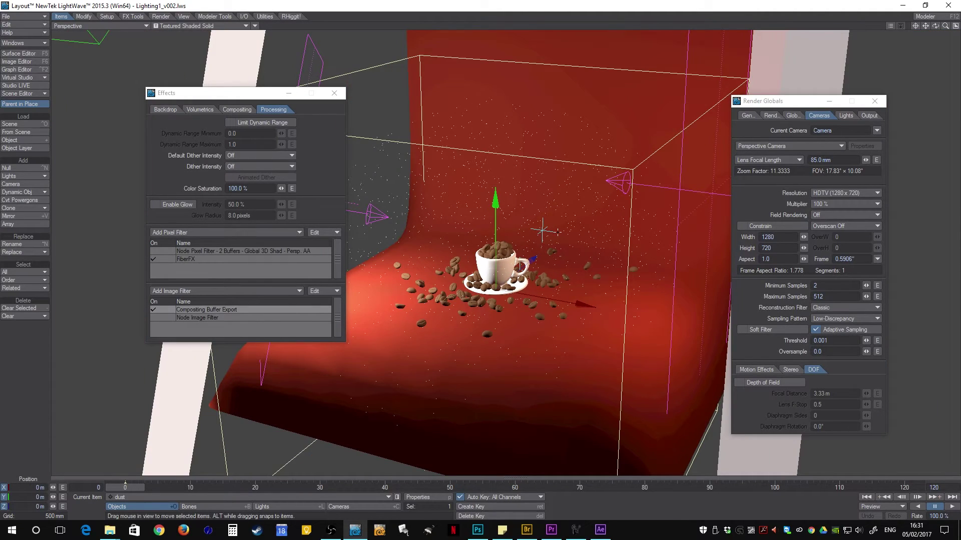
- Move the Effects window aside, select Camera (2) and open its camera properties
mouse_move(557, 232)
left_mouse_down()
mouse_move(521, 230)
mouse_move(554, 231)
left_mouse_up()
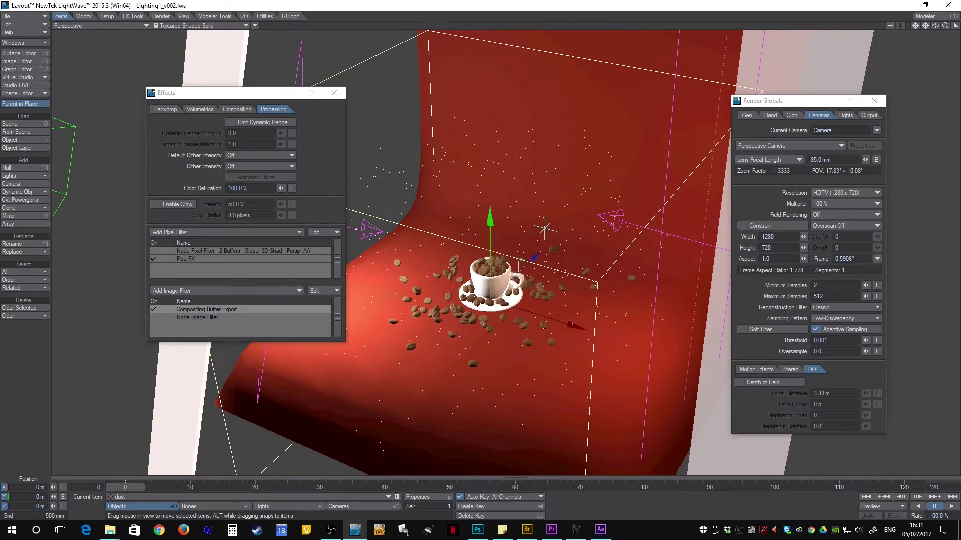
left_click_drag(196, 92, 142, 87)
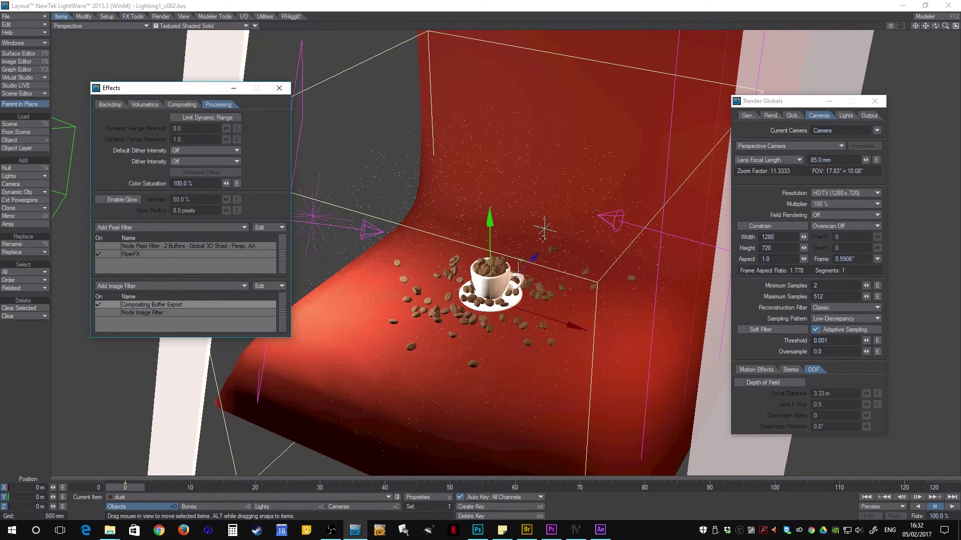
mouse_move(541, 249)
left_mouse_down()
mouse_move(546, 233)
mouse_move(537, 246)
mouse_move(531, 240)
left_mouse_up()
left_click(396, 506)
left_click(428, 500)
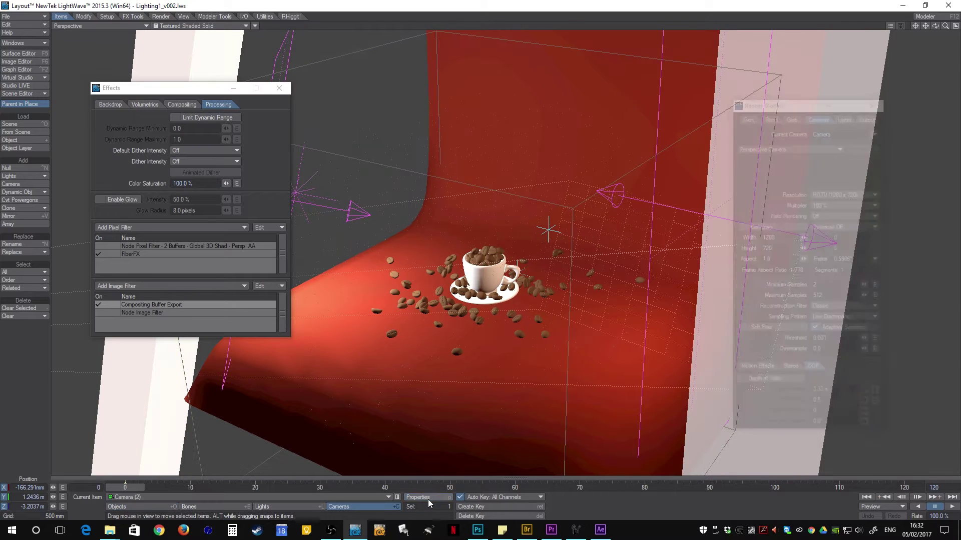
left_click(428, 499)
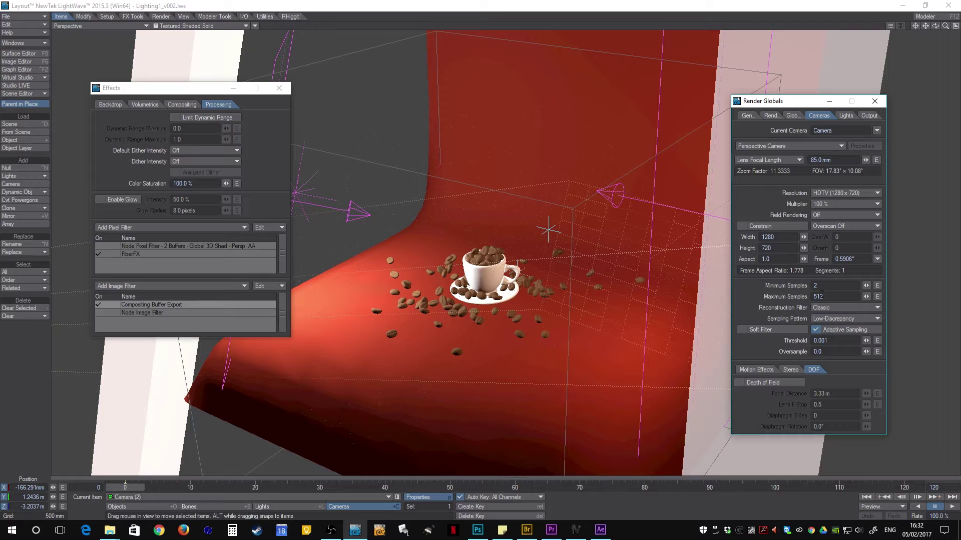
- Switch to the Exports folder and open DepthOfField__0000_Lightwave Raytraced.jpg
key("alt+Tab")
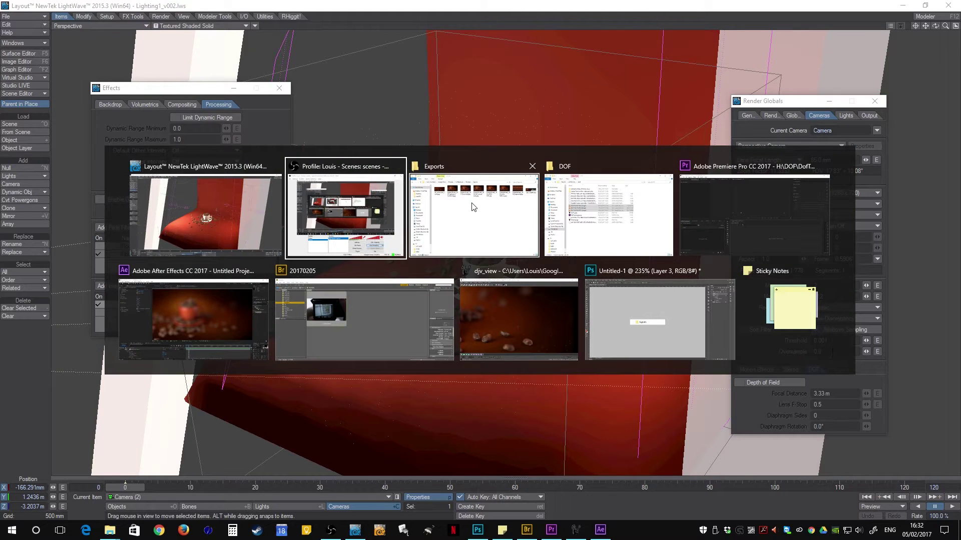
left_click(473, 206)
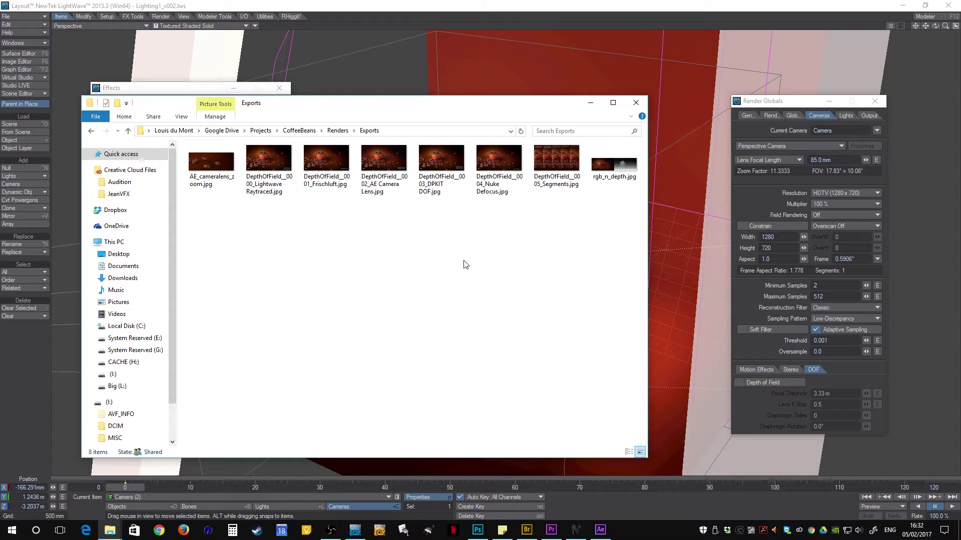
left_click(275, 160)
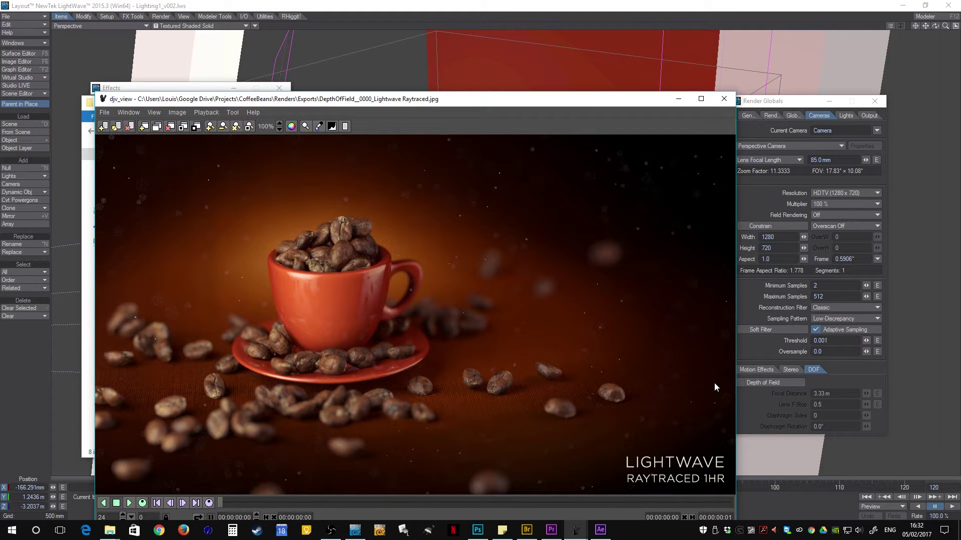
- Examine the depth-of-field blur on the floating beans and the coffee cup in the raytraced render at 200%
scroll(642, 232, "up", 1)
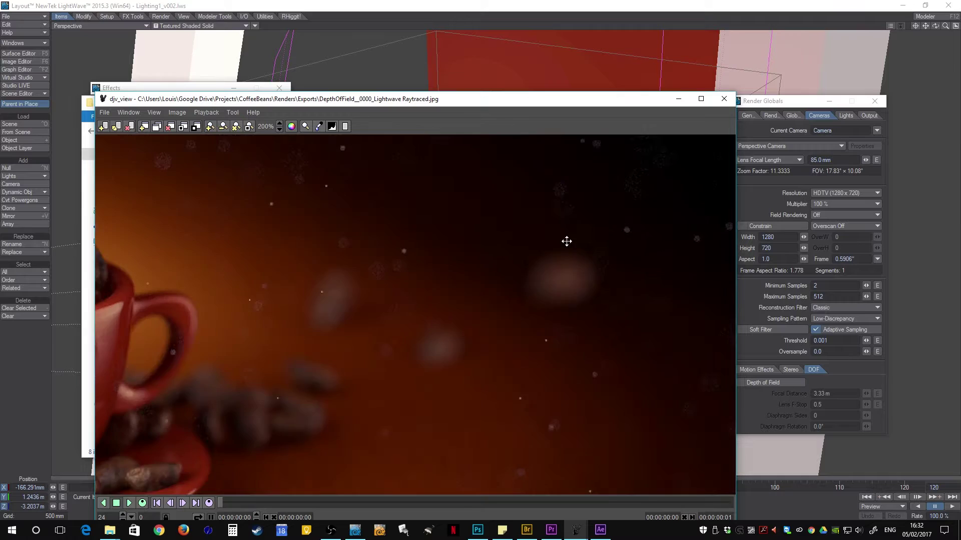
left_click_drag(566, 241, 553, 294)
left_click_drag(295, 255, 593, 262)
left_click_drag(326, 257, 536, 258)
left_click_drag(407, 414, 580, 270)
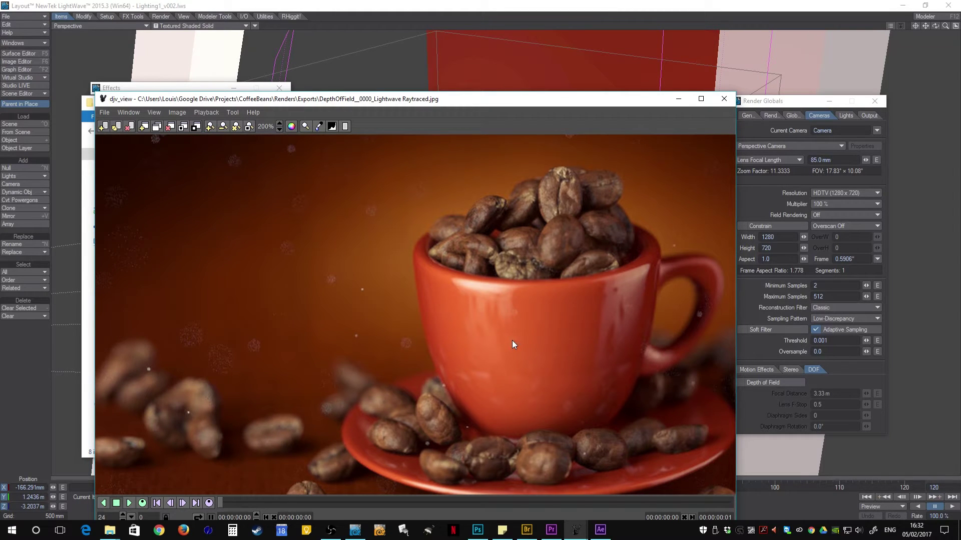
left_click_drag(614, 237, 503, 219)
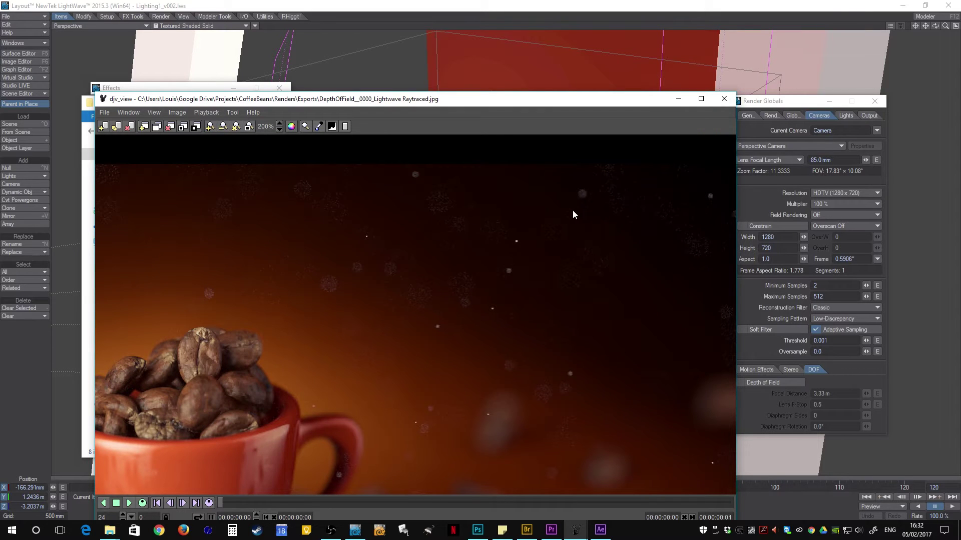
- Inspect the grain in the blurred dust particles at up to 800%, check the foreground beans, and close the raytraced image
left_click_drag(476, 307, 662, 282)
left_click_drag(234, 216, 541, 317)
scroll(483, 335, "up", 2)
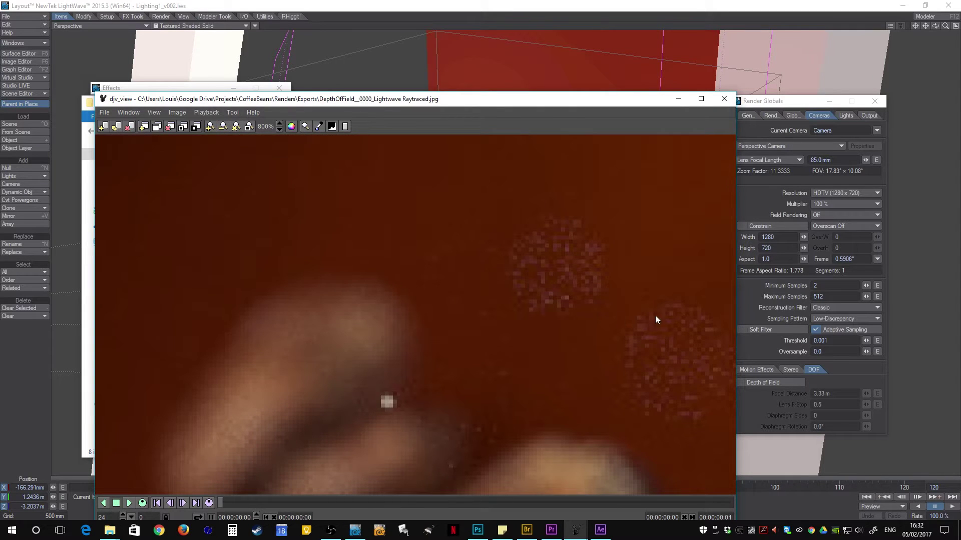
scroll(649, 320, "down", 1)
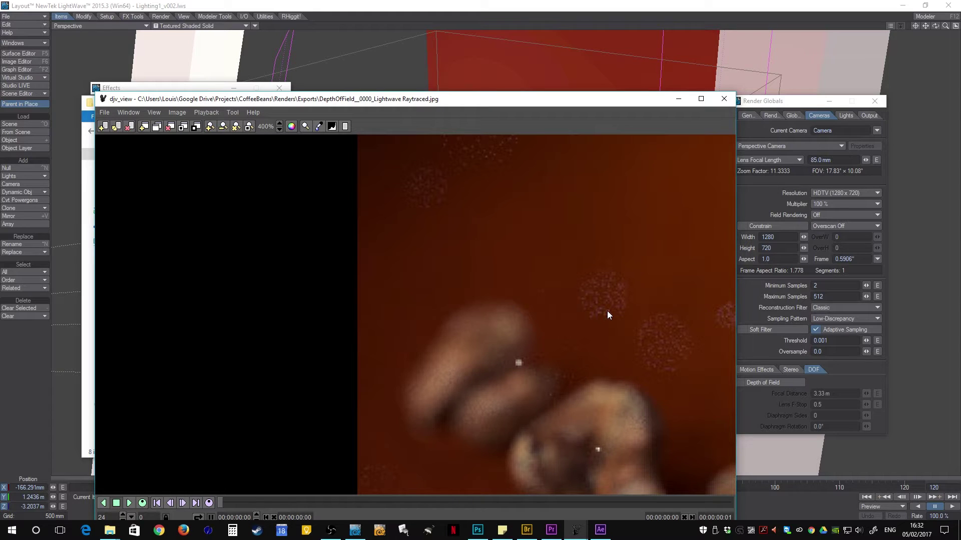
scroll(600, 312, "down", 2)
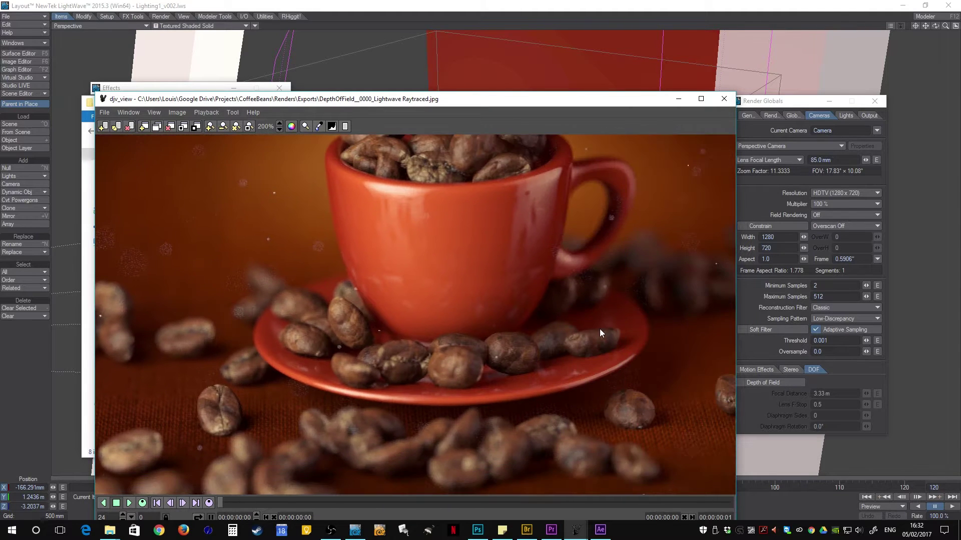
left_click_drag(600, 328, 366, 288)
left_click_drag(574, 339, 286, 277)
left_click_drag(647, 363, 608, 275)
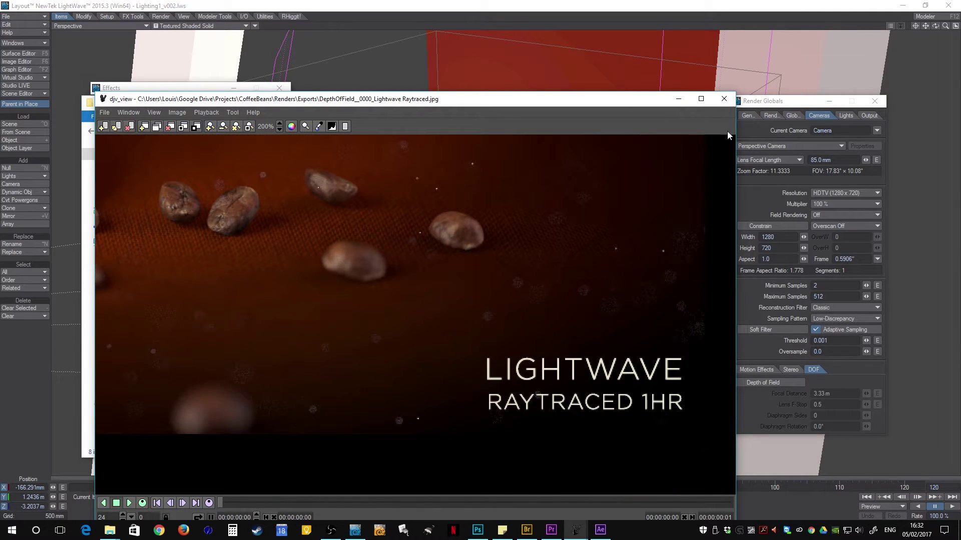
left_click(724, 98)
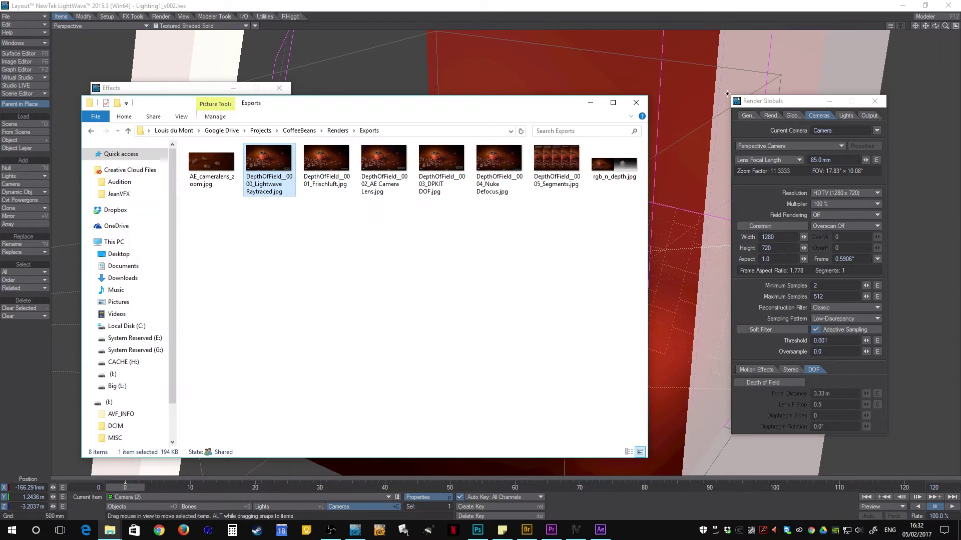
- Open DepthOfField__0004_Nuke Defocus.jpg and examine its blurred dust particles and background beans up close
double_click(502, 159)
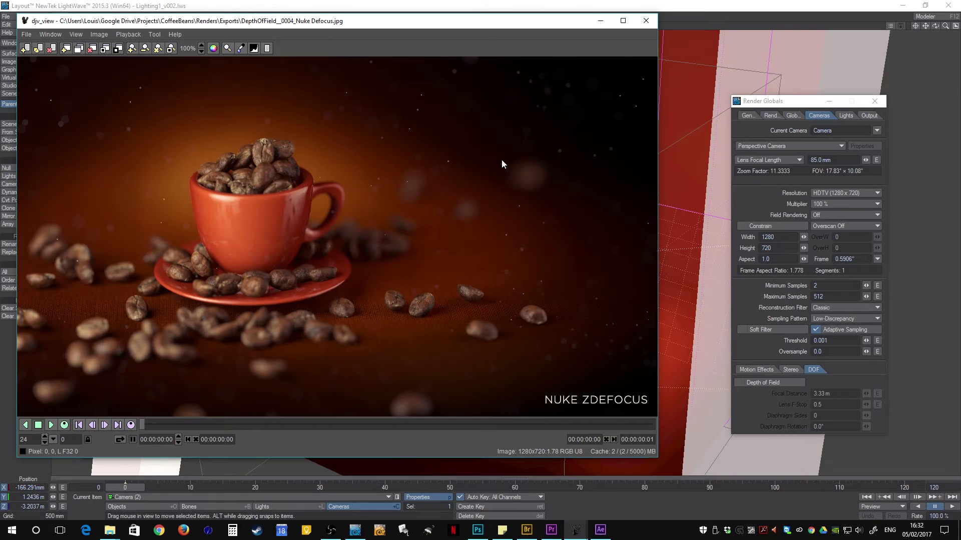
scroll(502, 160, "up", 2)
left_click_drag(560, 146, 483, 289)
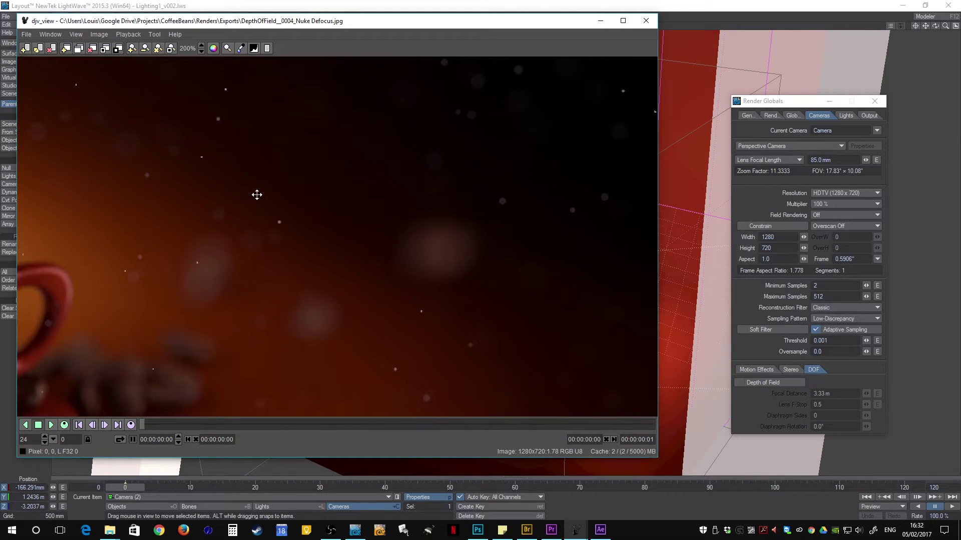
left_click_drag(257, 194, 487, 239)
left_click_drag(290, 248, 517, 244)
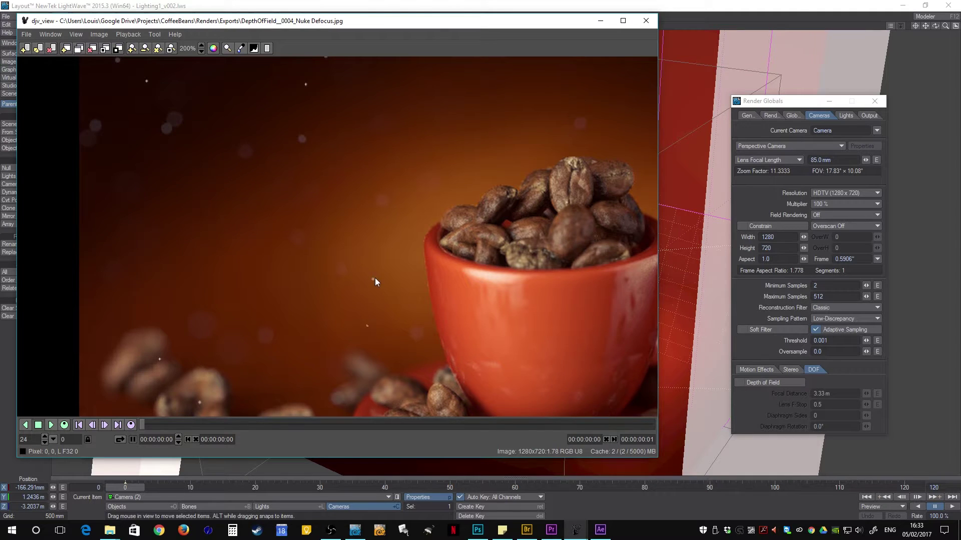
scroll(374, 277, "down", 2)
scroll(429, 277, "up", 2)
scroll(287, 201, "up", 2)
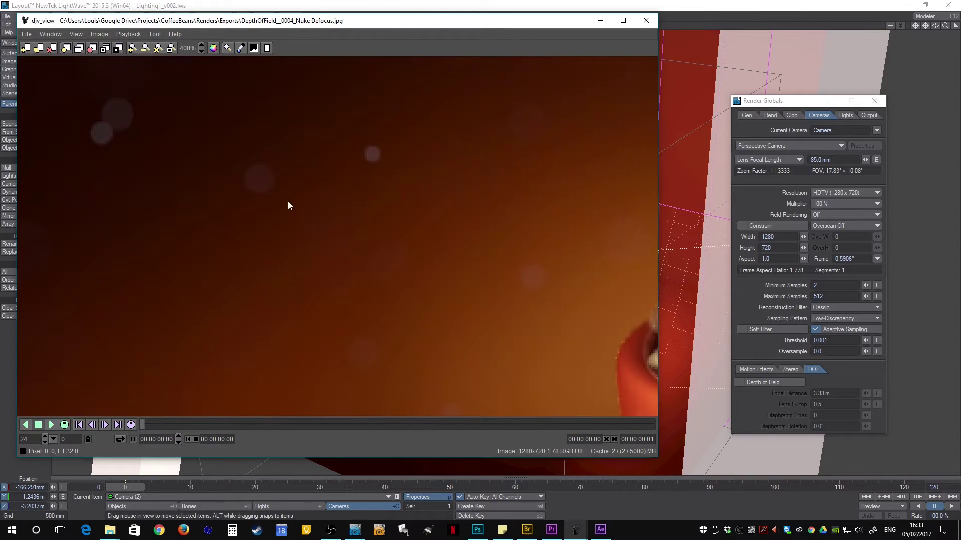
- Check the edges of the cup, its beans and the saucer in the Nuke defocus render, and close the image
left_click_drag(460, 329, 376, 212)
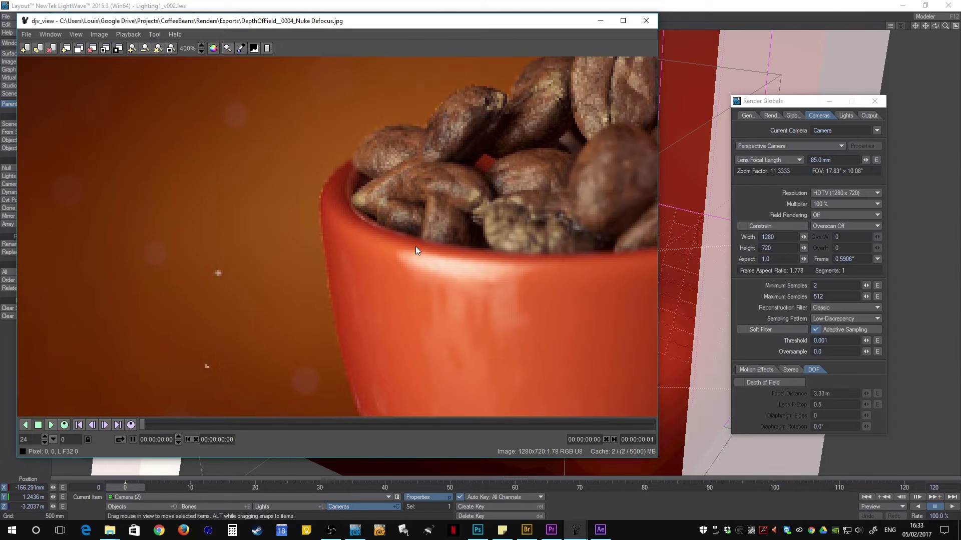
left_click_drag(621, 247, 326, 181)
left_click_drag(636, 194, 482, 249)
scroll(482, 249, "down", 1)
left_click_drag(442, 324, 466, 193)
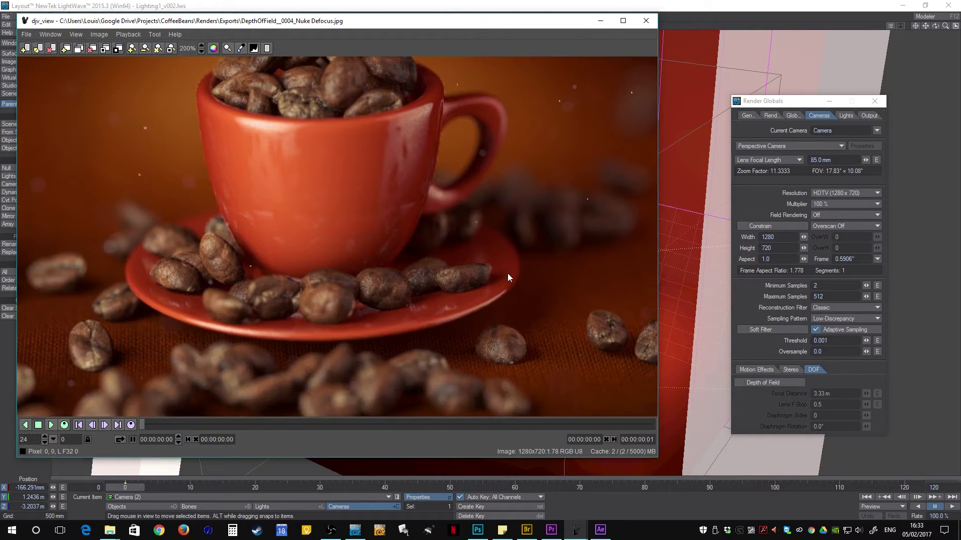
scroll(507, 273, "down", 1)
key("f")
left_click(645, 24)
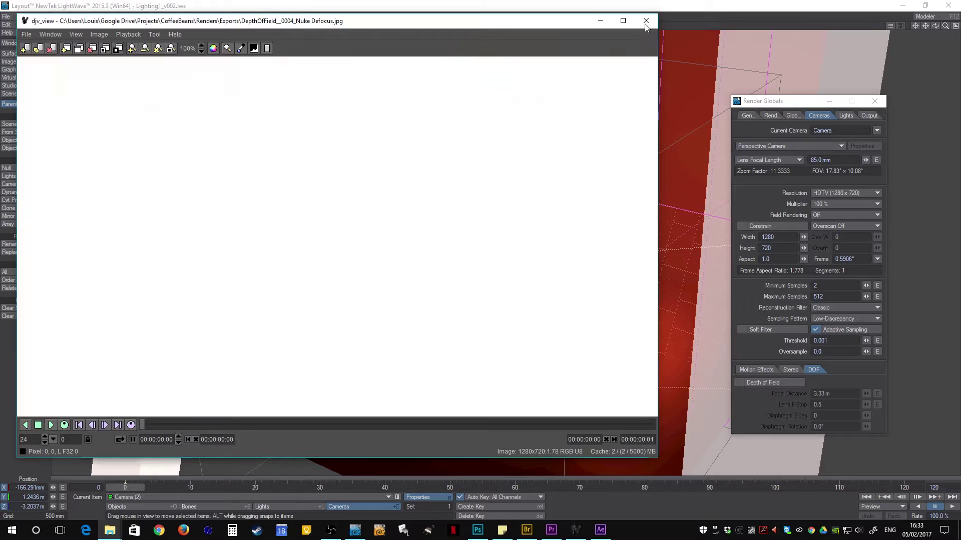
- Open DepthOfField__0003_DPKIT DOF.jpg, move its window aside and return to LightWave Layout
double_click(453, 167)
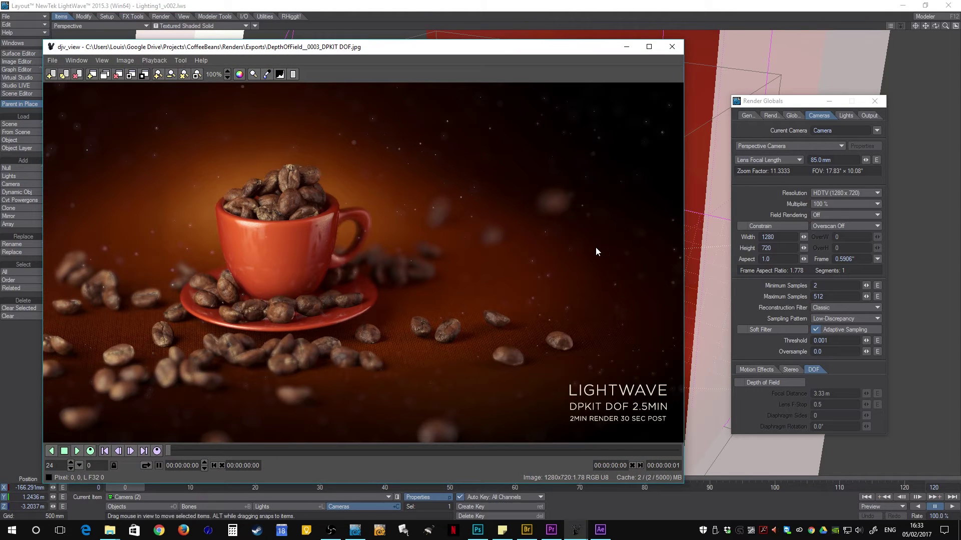
left_click_drag(425, 47, 744, 30)
left_click(271, 111)
left_click(149, 90)
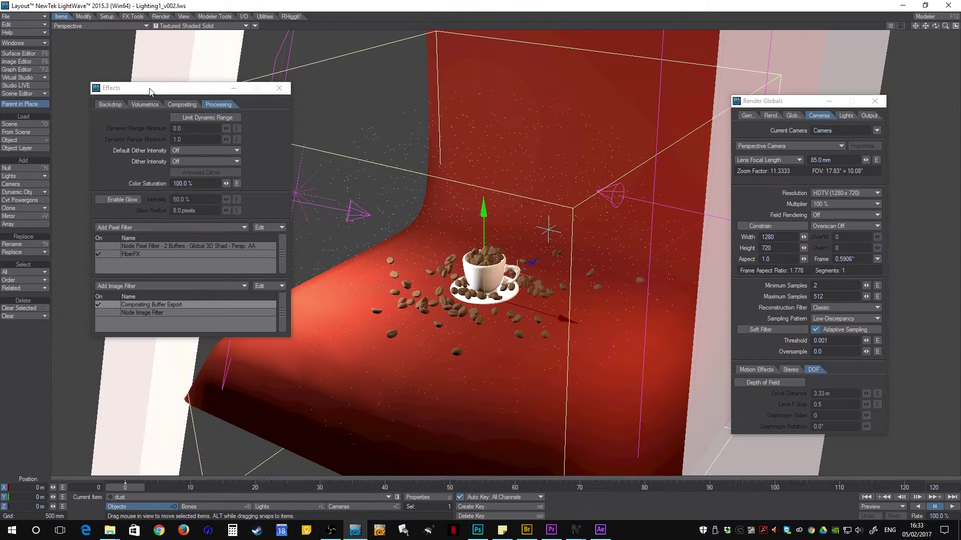
- Open the Node Image Filter's node graph, move the DOF node up slightly, and view its settings
double_click(155, 312)
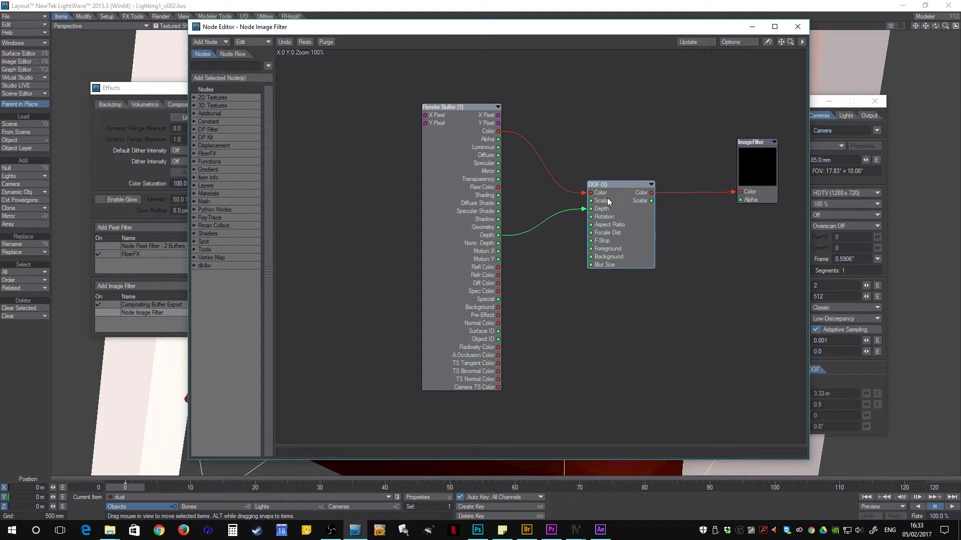
left_click_drag(607, 197, 605, 170)
double_click(631, 176)
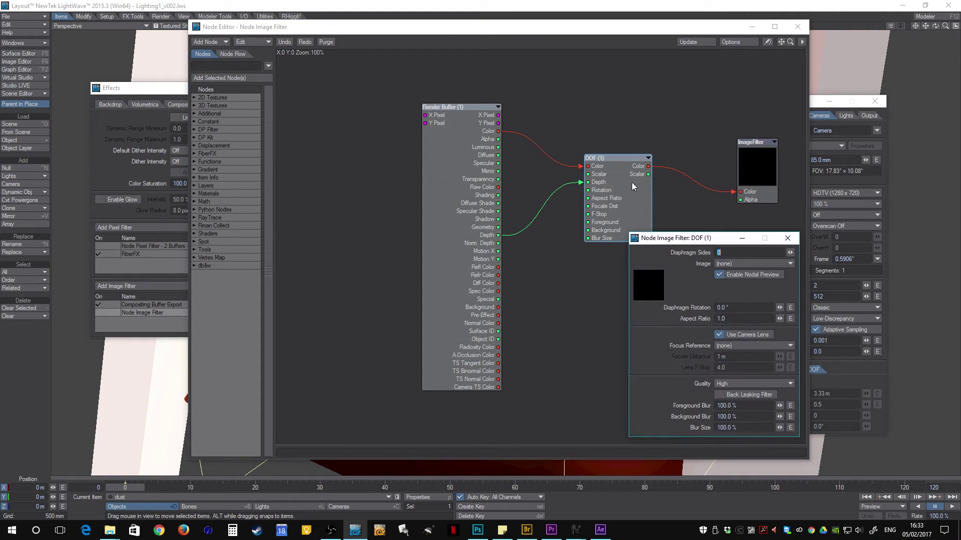
left_click(787, 238)
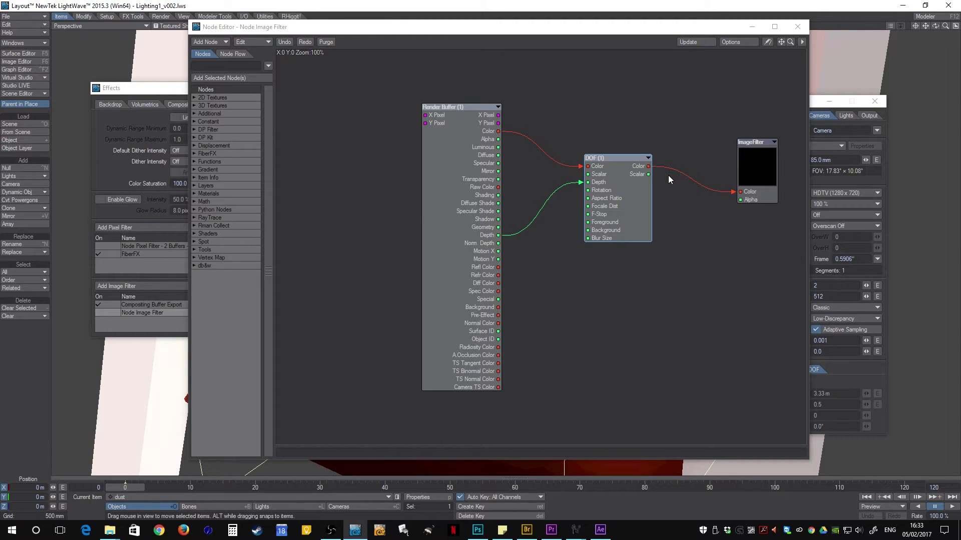
- Switch back to the DPKIT DOF image viewer and move its window fully into view
key("alt+Tab")
key("alt+Tab")
left_click(418, 208)
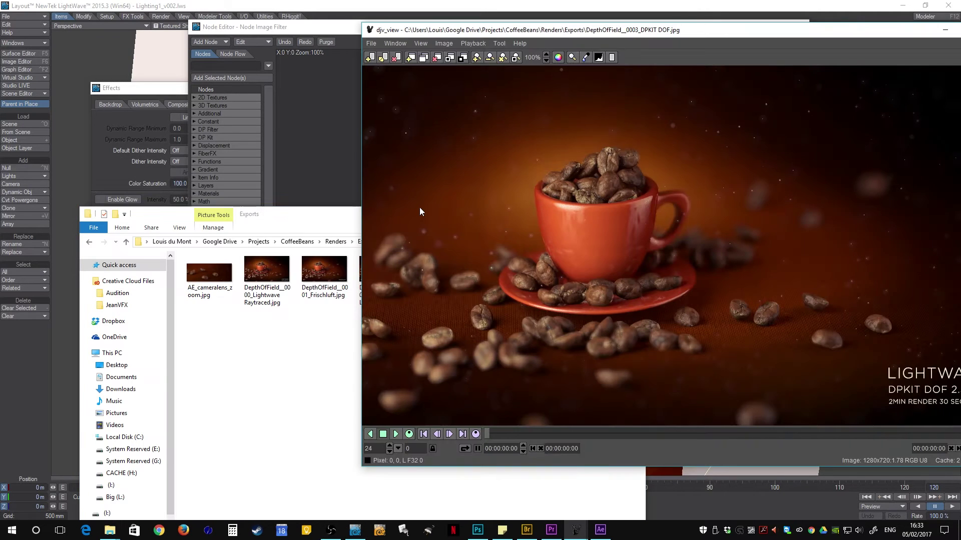
left_click_drag(765, 30, 585, 26)
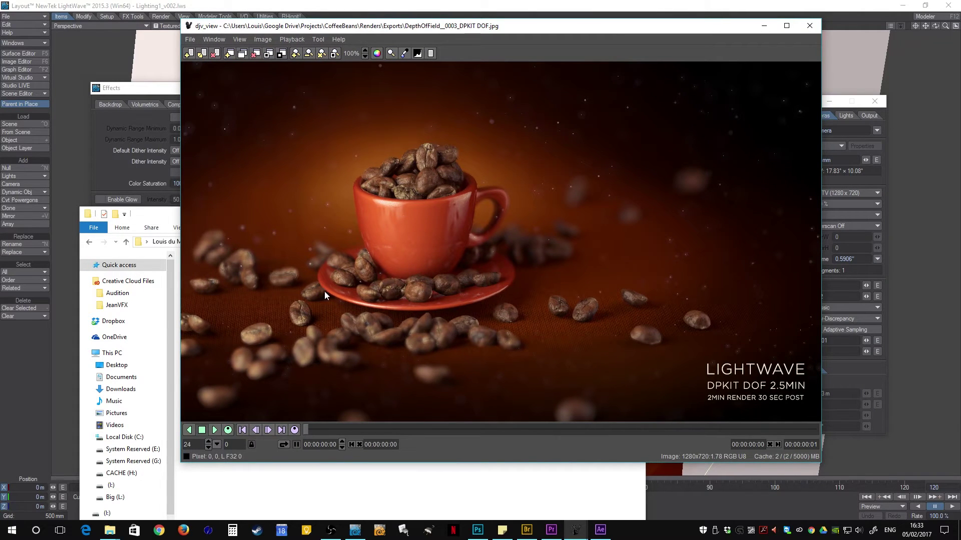
- Examine the dust particles and beans in the DPKIT DOF render at 200% and 400%, ending on the whole cup
scroll(755, 203, "up", 1)
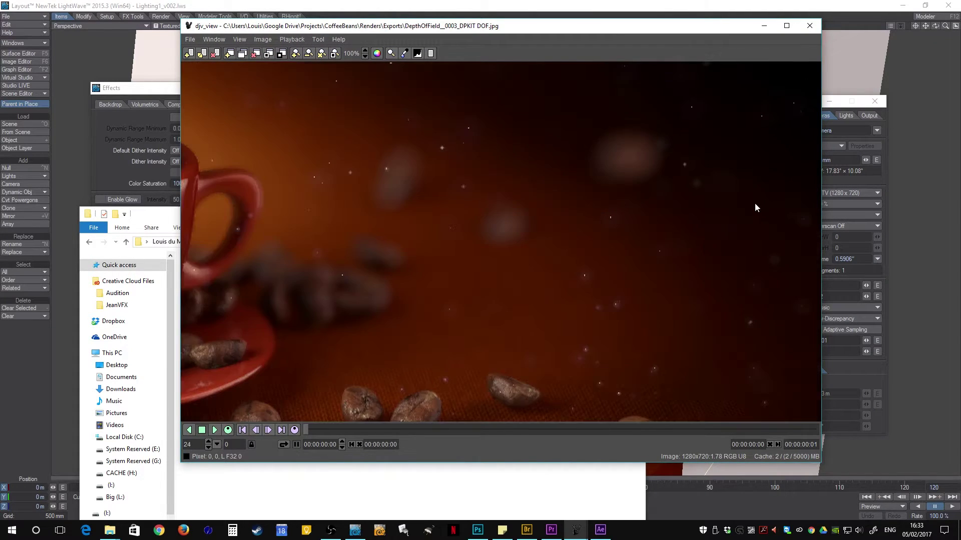
left_click_drag(685, 285, 604, 188)
left_click_drag(725, 299, 623, 300)
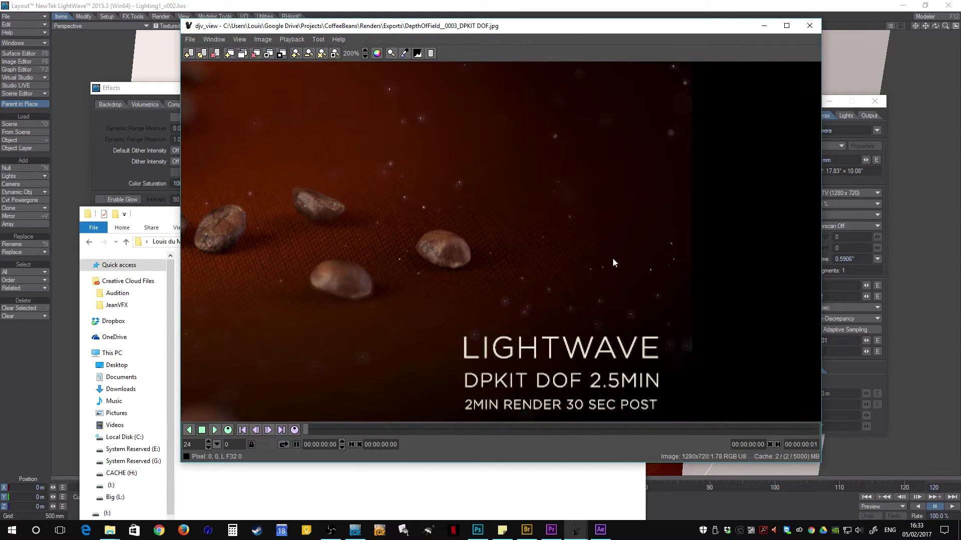
left_click_drag(451, 190, 472, 254)
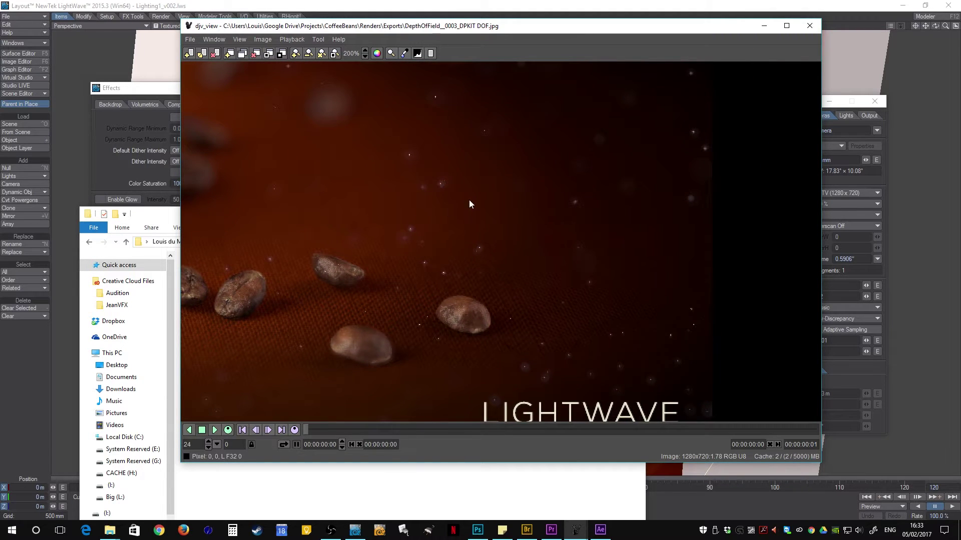
scroll(661, 356, "up", 1)
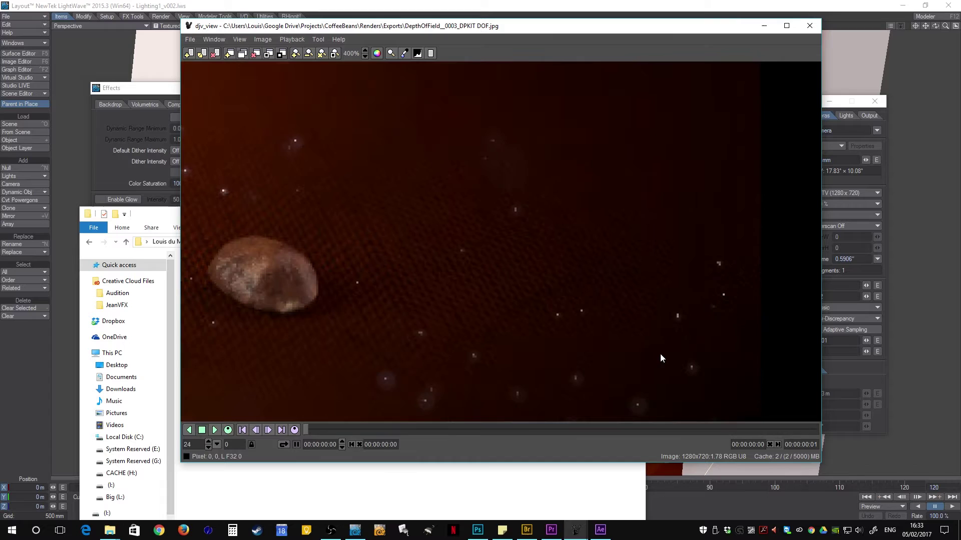
left_click_drag(474, 297, 496, 304)
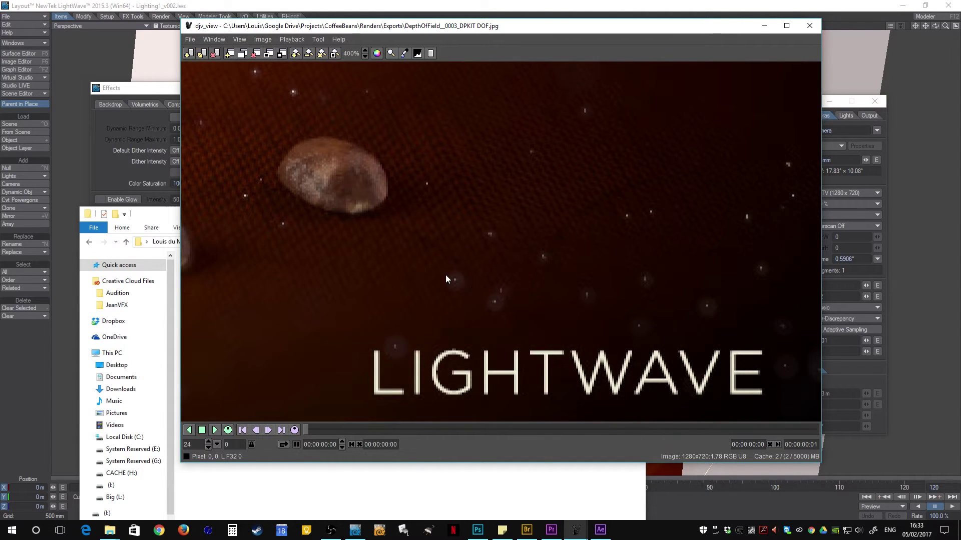
left_click_drag(530, 218, 547, 336)
left_click_drag(474, 227, 619, 346)
left_click_drag(492, 164, 573, 228)
scroll(572, 229, "down", 3)
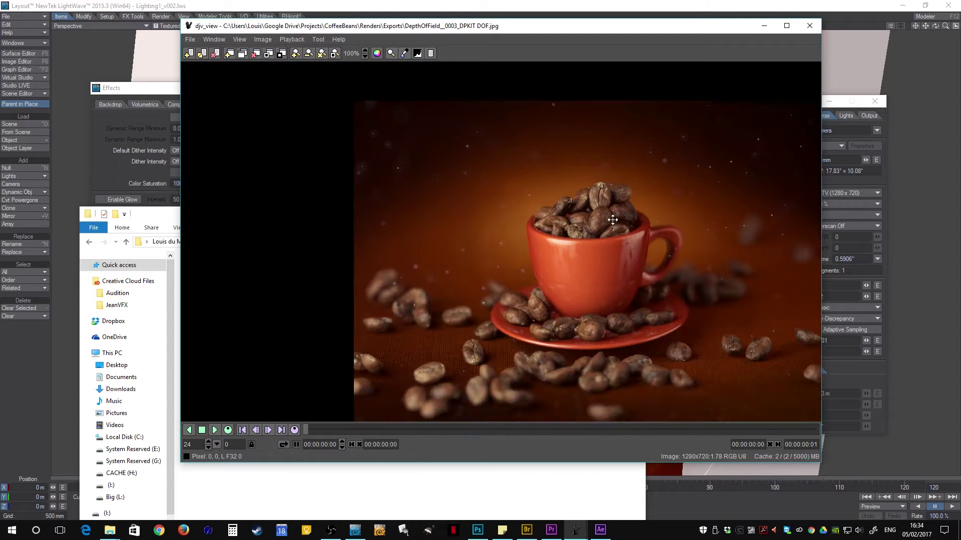
- Open DepthOfField__0001_Frischluft.jpg in place of the DPKIT render and examine its blurred dust particles at 200% and 400%
left_click(810, 26)
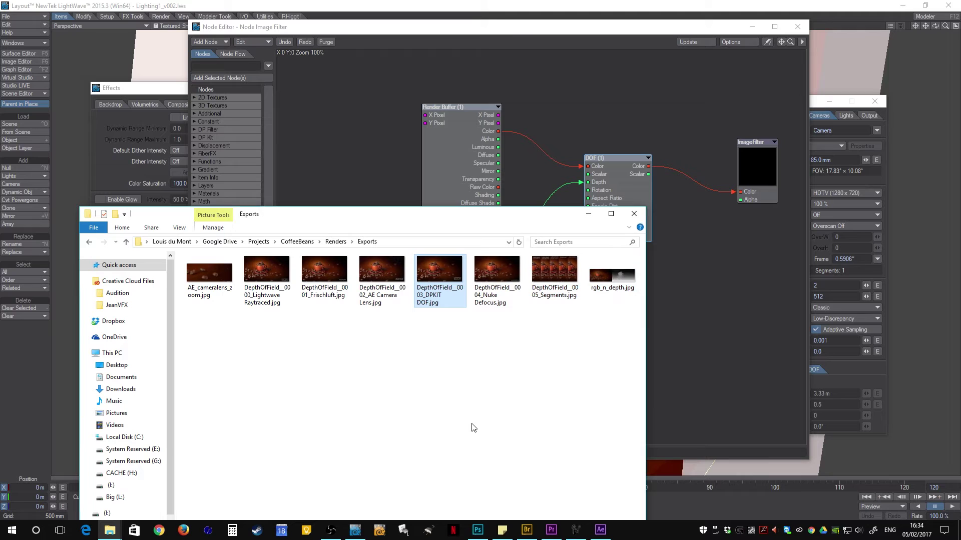
double_click(327, 279)
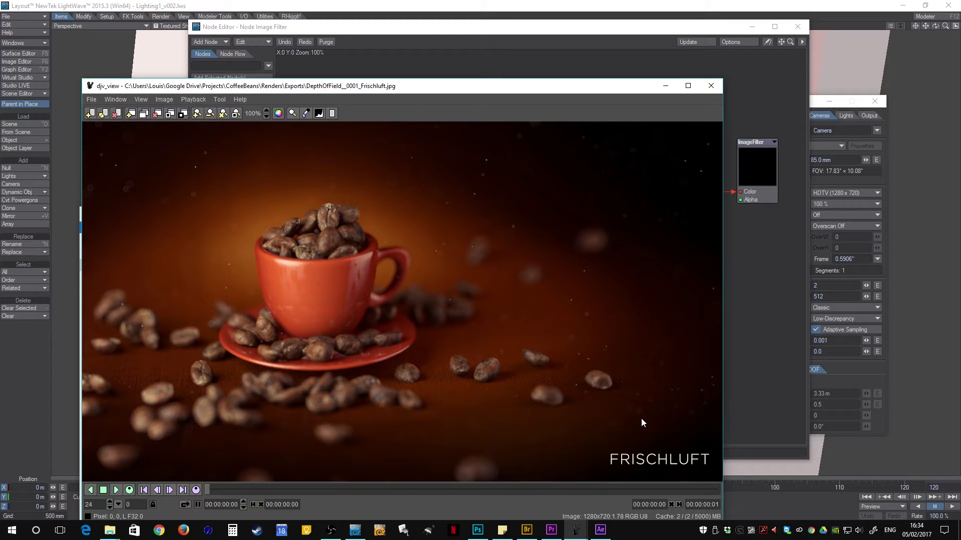
scroll(552, 194, "up", 2)
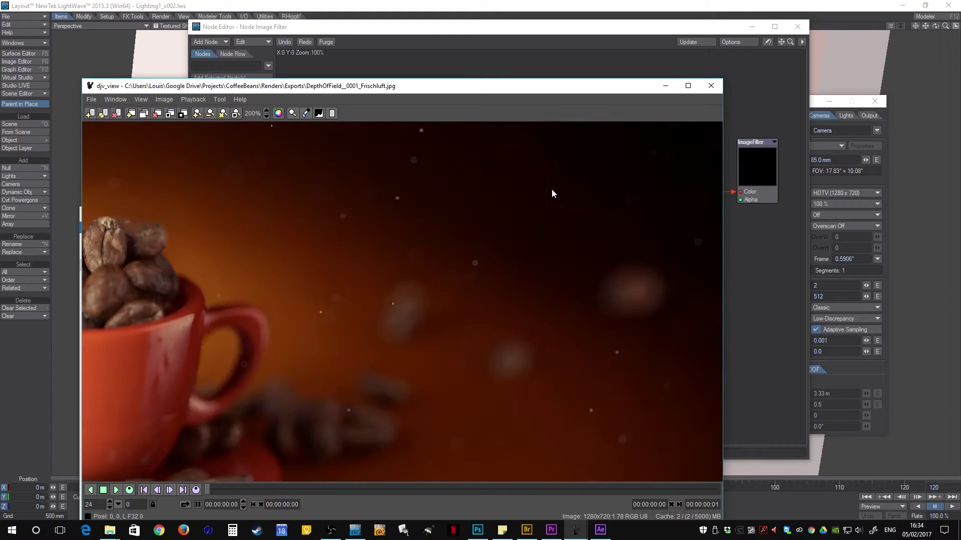
left_click_drag(577, 300, 633, 287)
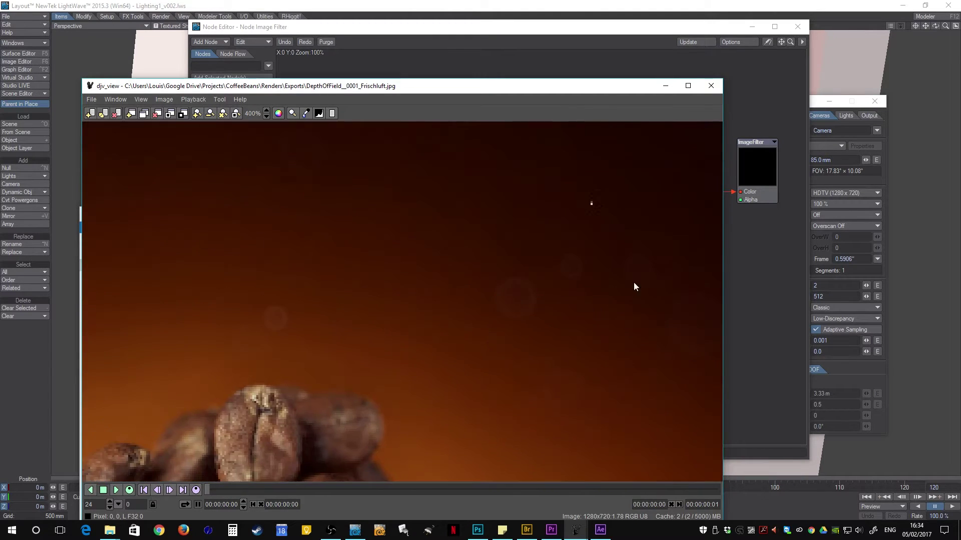
left_click_drag(484, 293, 850, 275)
left_click_drag(451, 300, 662, 260)
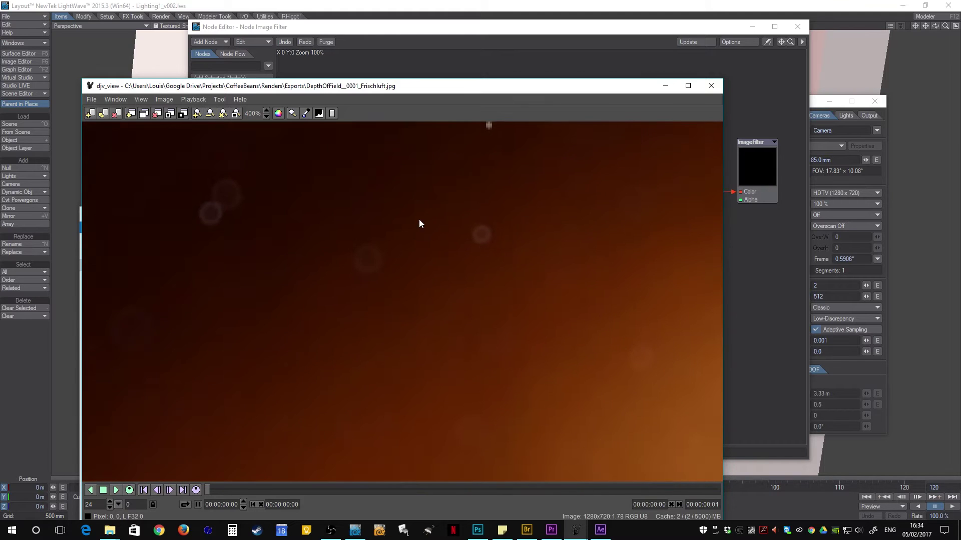
left_click_drag(448, 298, 394, 221)
left_click_drag(620, 329, 474, 325)
scroll(517, 255, "down", 1)
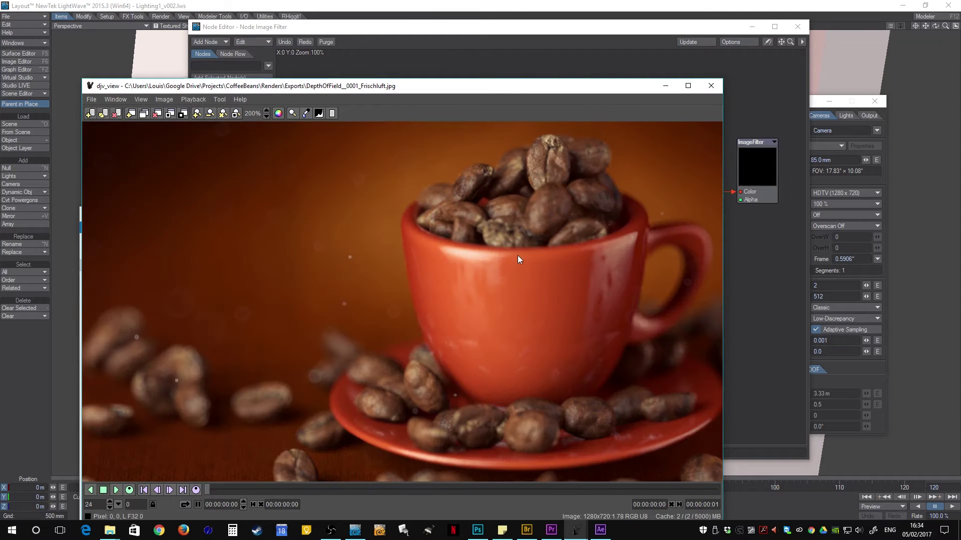
- Examine the cup rim, the saucer and the foreground beans of the Frischluft render at 400% and 200%
left_click_drag(616, 293, 559, 288)
scroll(358, 273, "up", 2)
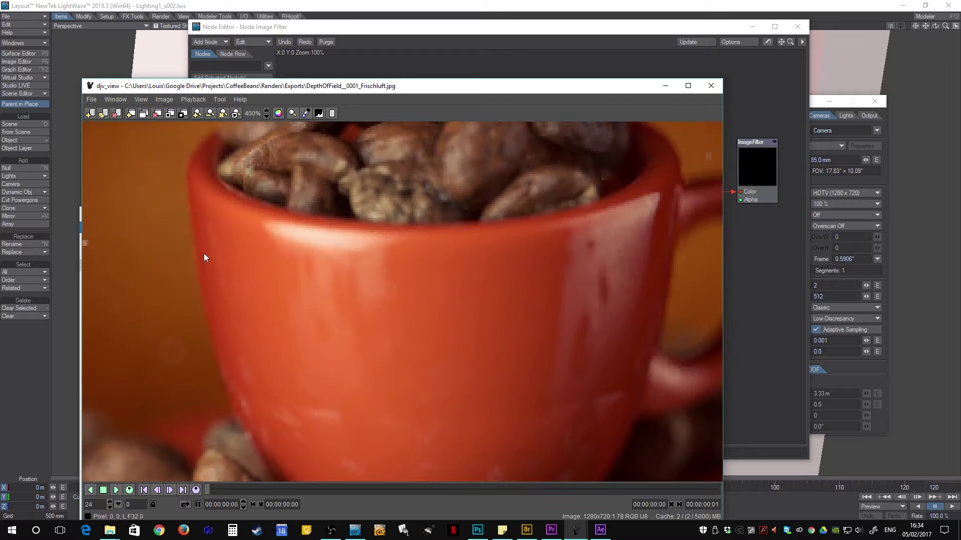
left_click_drag(186, 325, 620, 280)
left_click_drag(293, 470, 520, 325)
scroll(535, 275, "down", 1)
left_click_drag(536, 275, 353, 219)
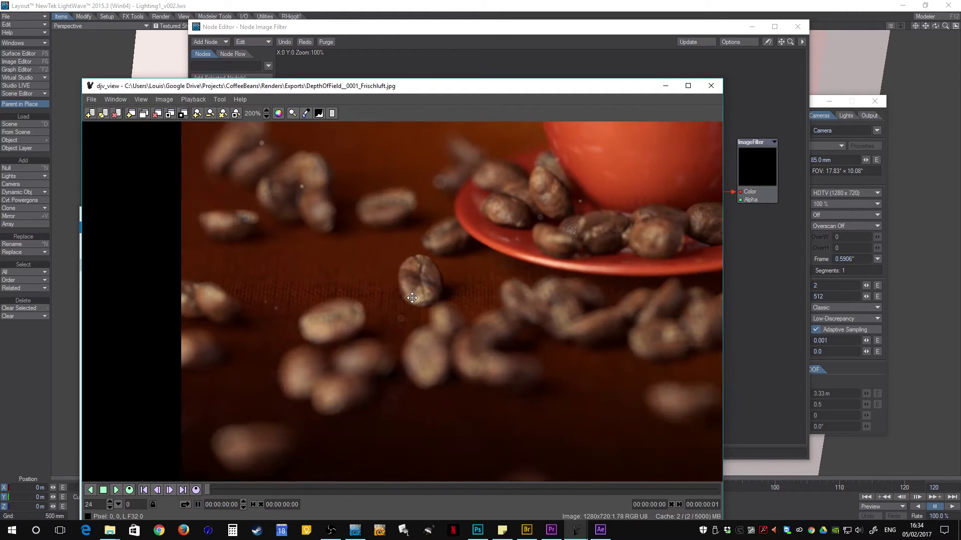
left_click_drag(593, 316, 423, 347)
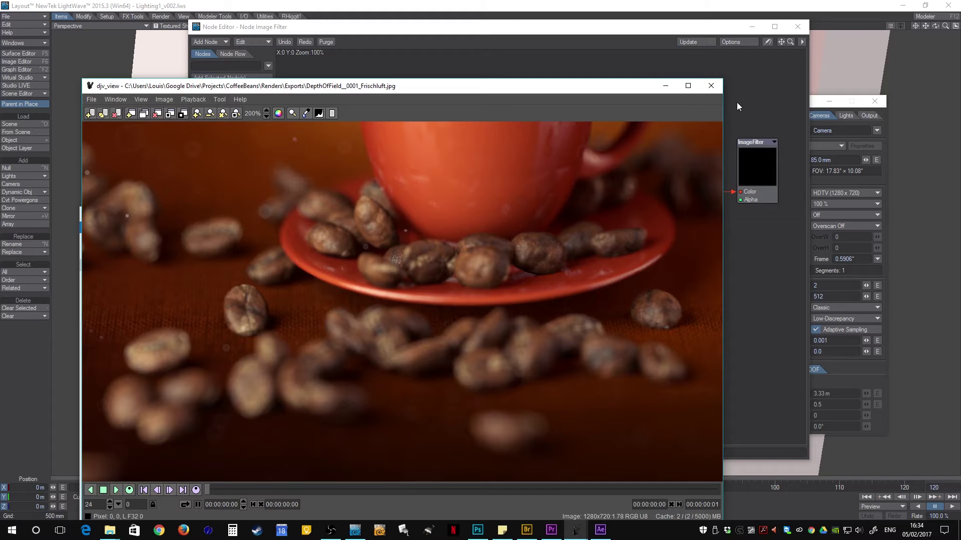
- Close the Frischluft render and the Node Image Filter's node editor to return to the LightWave scene
left_click(711, 85)
left_click(738, 77)
left_click(797, 27)
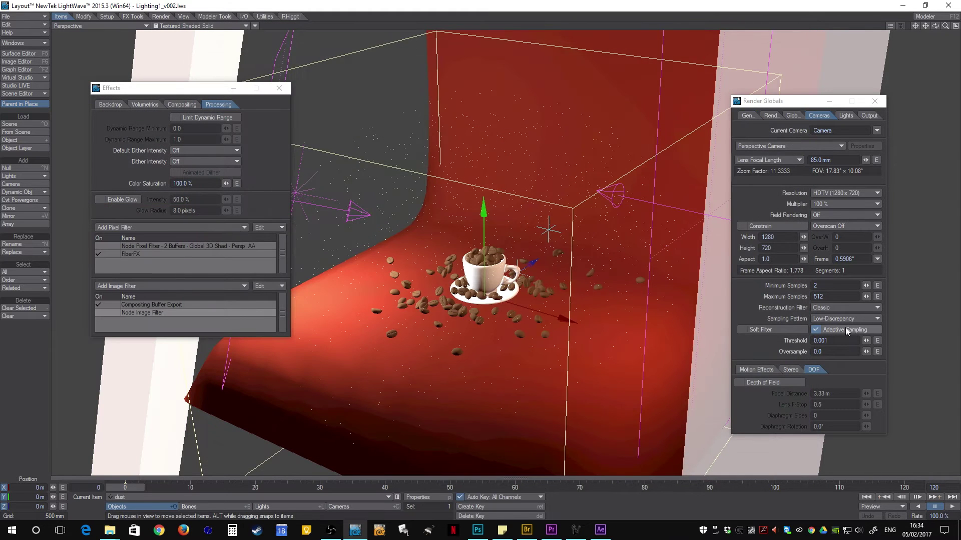
- Set the camera's minimum samples to 1, maximum samples to 16 and adaptive sampling threshold to 0.01, leaving Depth of Field off
left_click(840, 284)
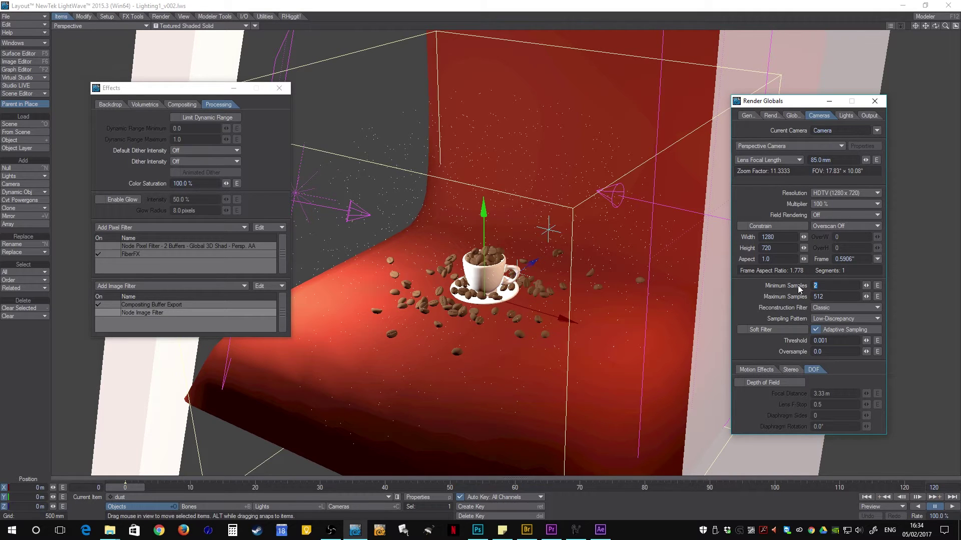
type("1")
key("Tab")
type("16")
key("Tab")
left_click(824, 340)
key("BackSpace")
key("Tab")
left_click(834, 332)
left_click(838, 330)
left_click(792, 383)
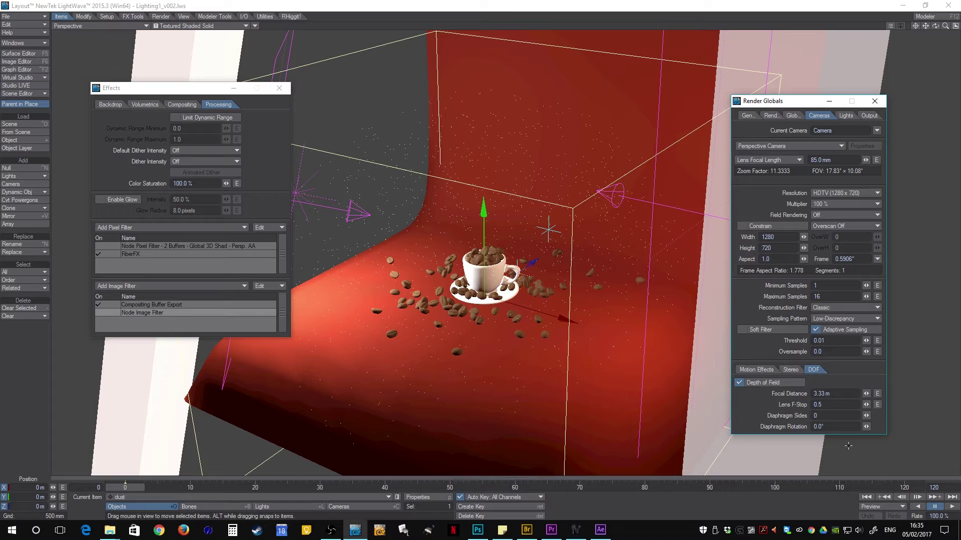
left_click(757, 384)
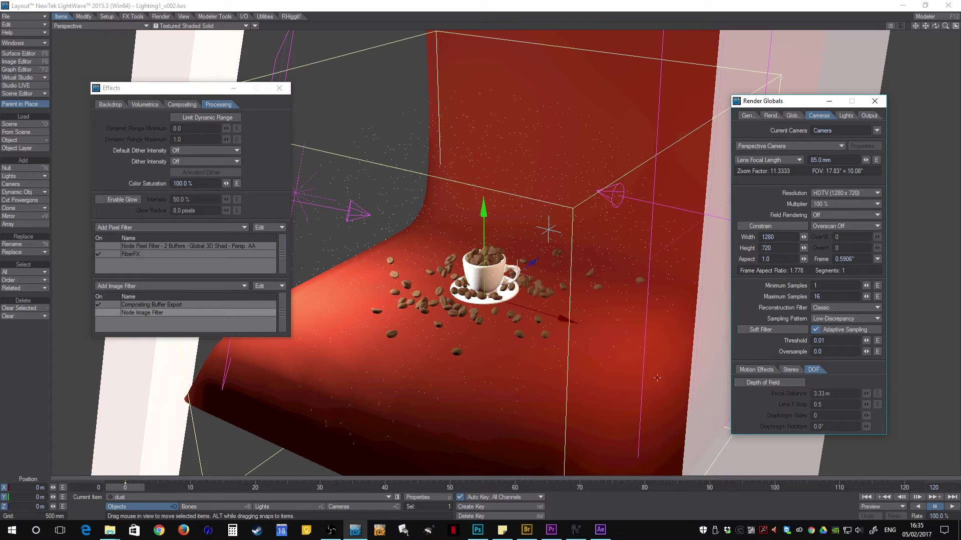
- Open the Compositing Buffer Export settings, move the window aside and check the Depth buffer's options, leaving normalisation to 8-bit off
double_click(161, 304)
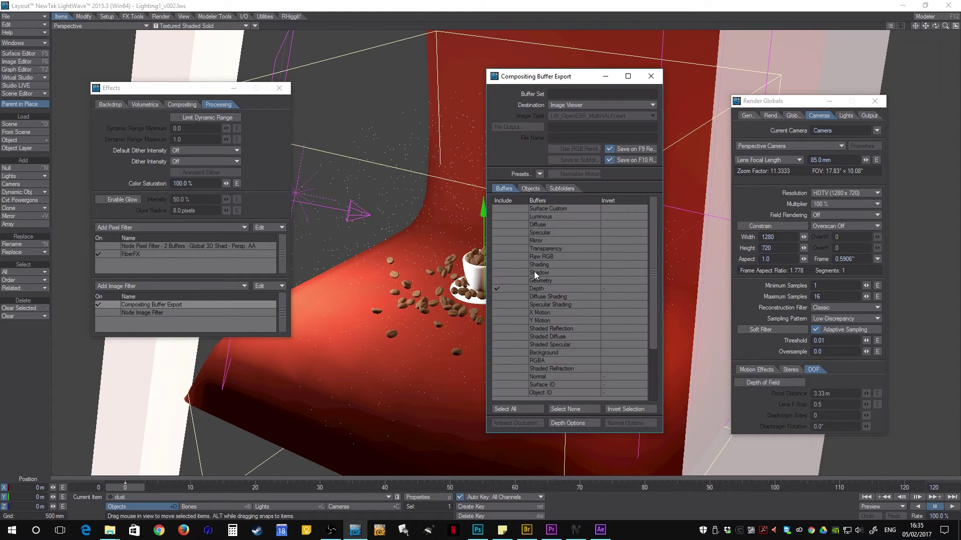
left_click_drag(549, 77, 306, 50)
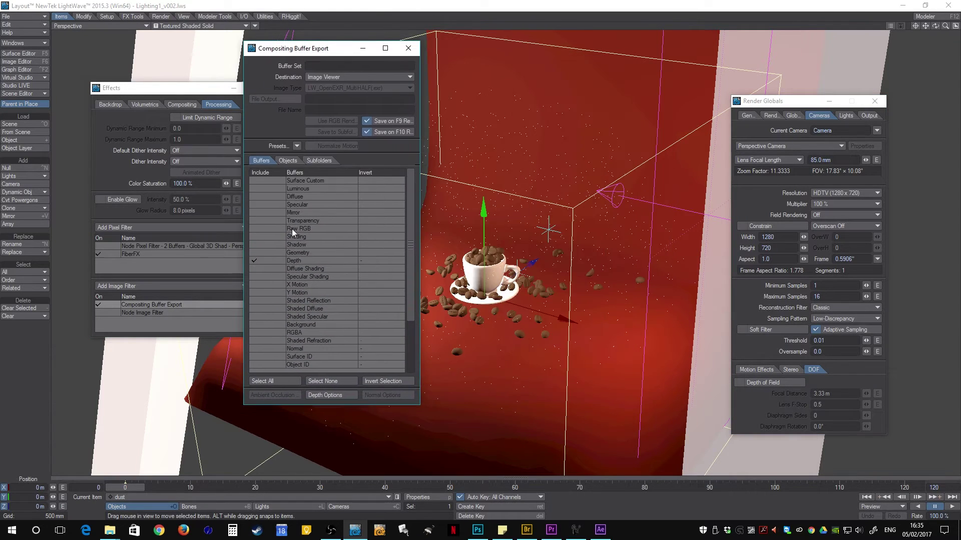
left_click(290, 259)
left_click(347, 397)
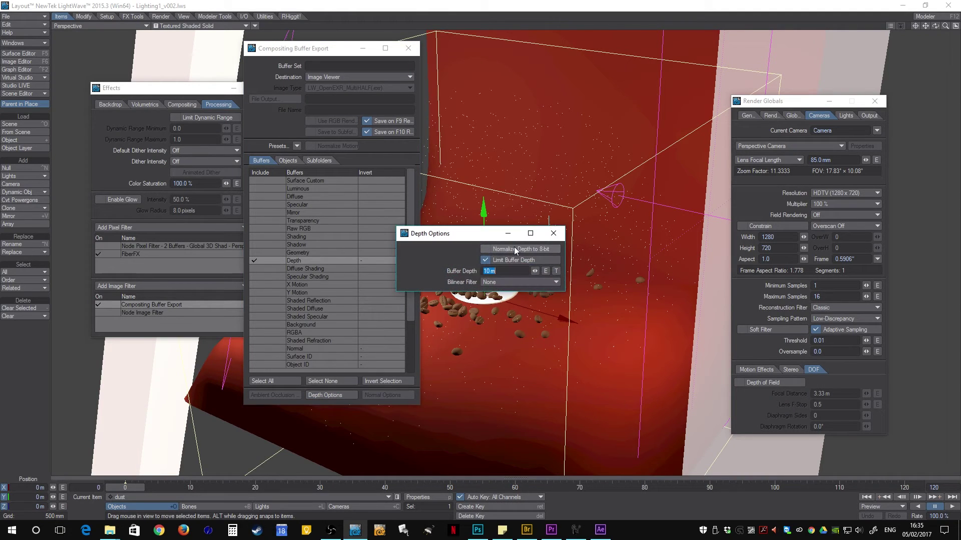
left_click(515, 250)
left_click(515, 250)
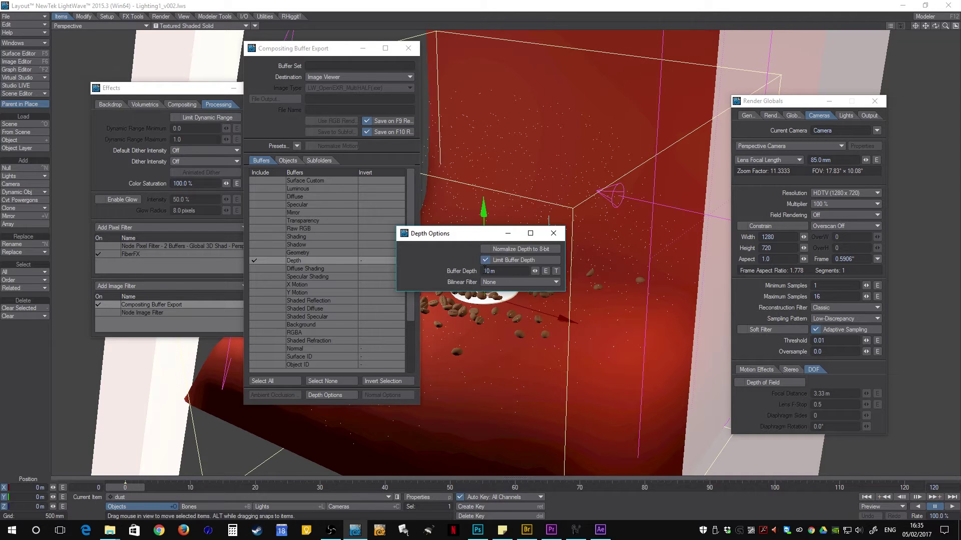
left_click(553, 233)
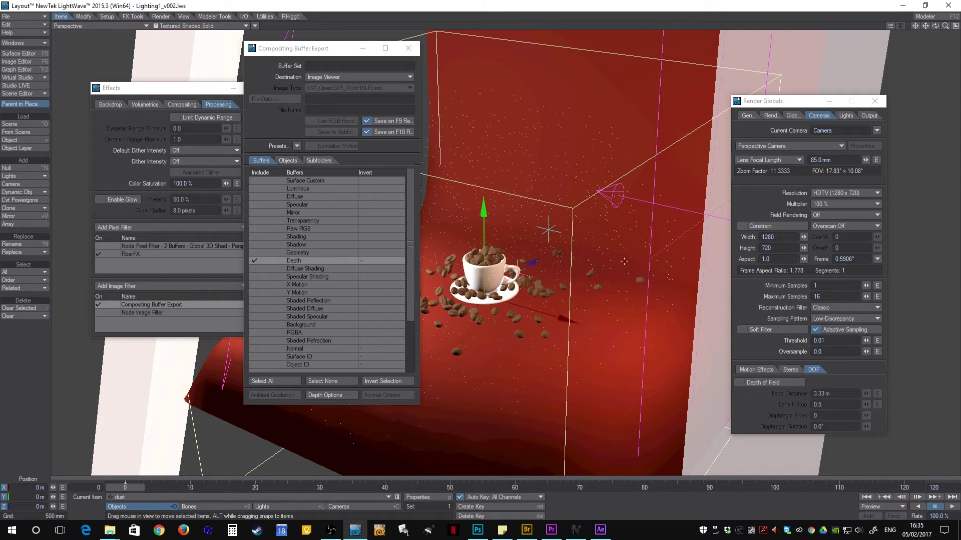
- Shift the Compositing Buffer Export window slightly and render the current frame
left_click_drag(624, 262, 536, 288)
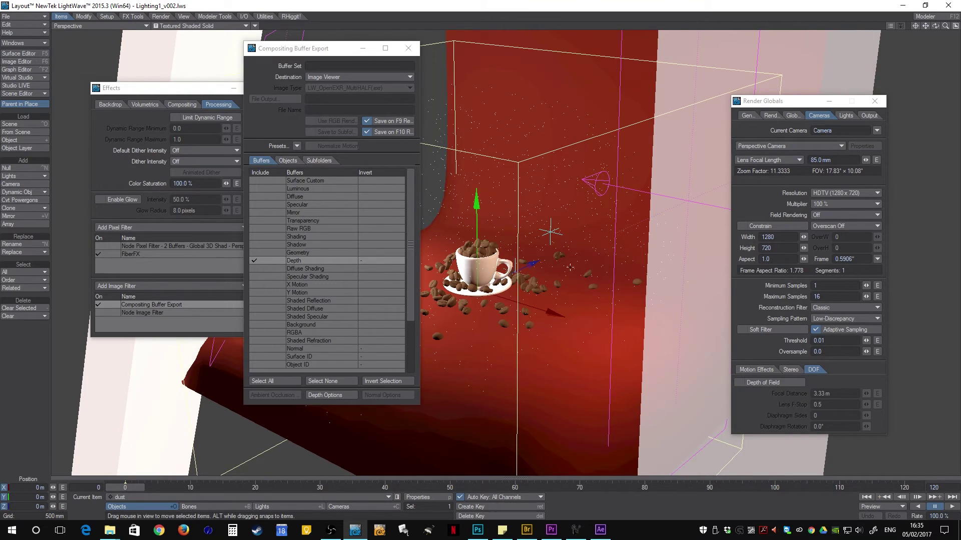
left_click_drag(570, 268, 269, 247, "alt")
scroll(515, 262, "down", 2)
scroll(515, 262, "up", 4)
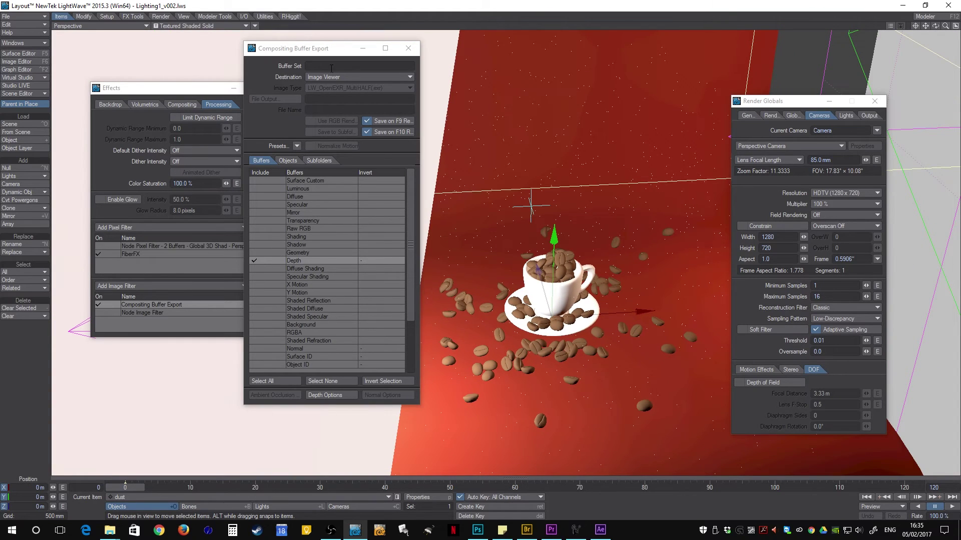
left_click_drag(281, 55, 326, 62)
key("F9")
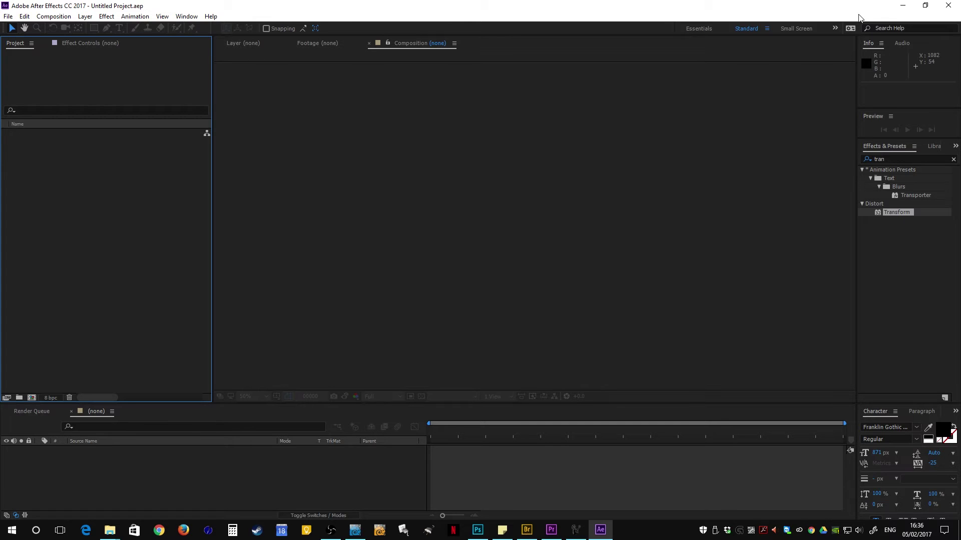
- In After Effects, import DEPTH_W_PARTICLES.exr and RGB_W_PARTICLES.exr as footage
double_click(122, 179)
left_click(492, 120)
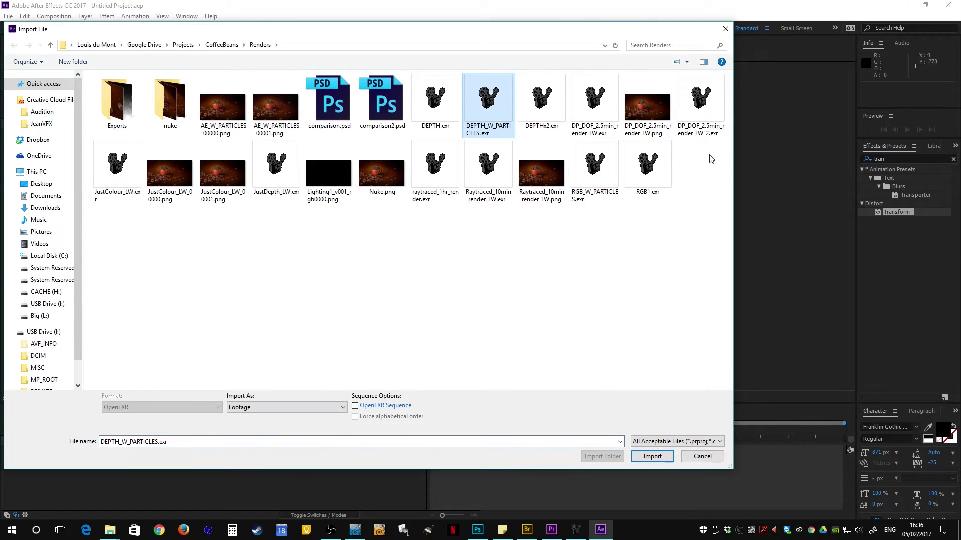
left_click(578, 173, "ctrl")
left_click(649, 458)
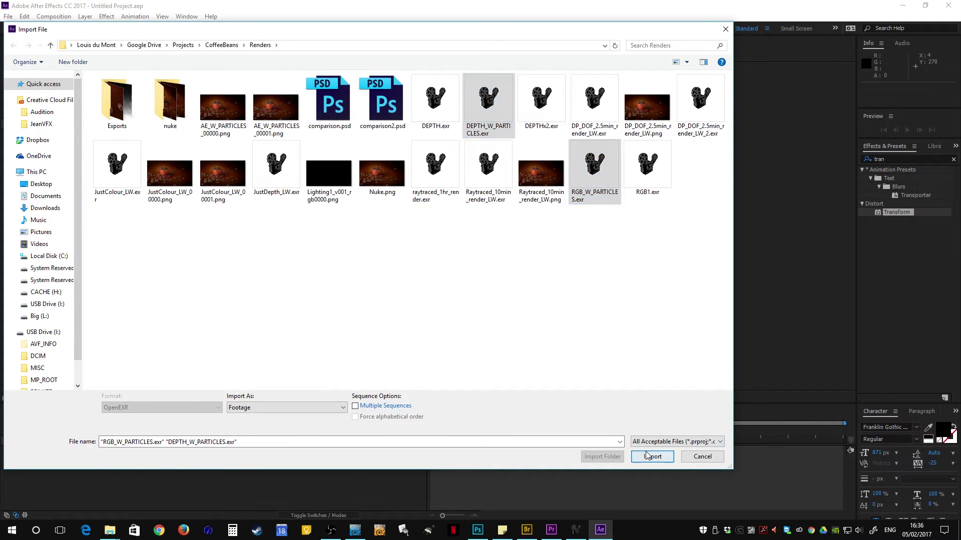
- Create a single composition from both EXR files and place the depth layer below the RGB layer
left_click_drag(89, 169, 470, 473)
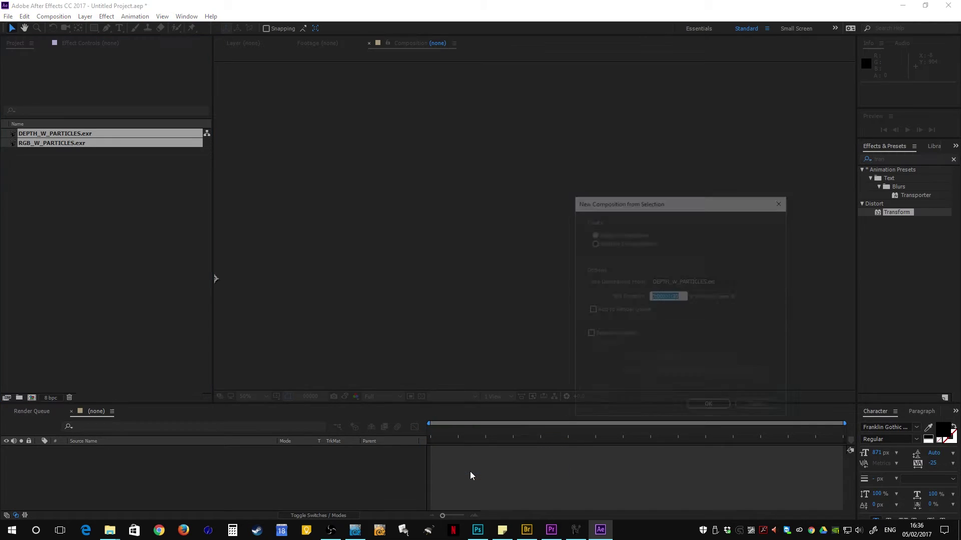
left_click(617, 234)
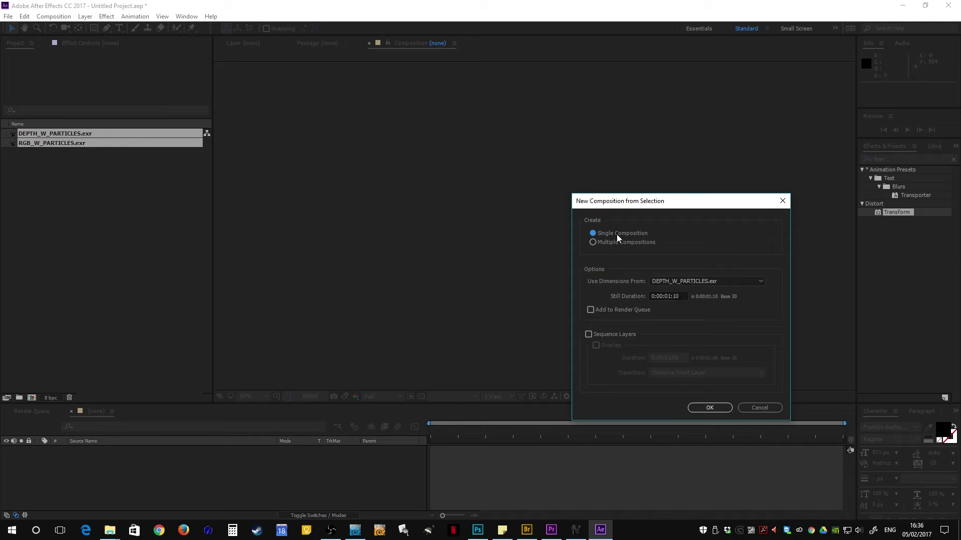
left_click(707, 409)
left_click(201, 490)
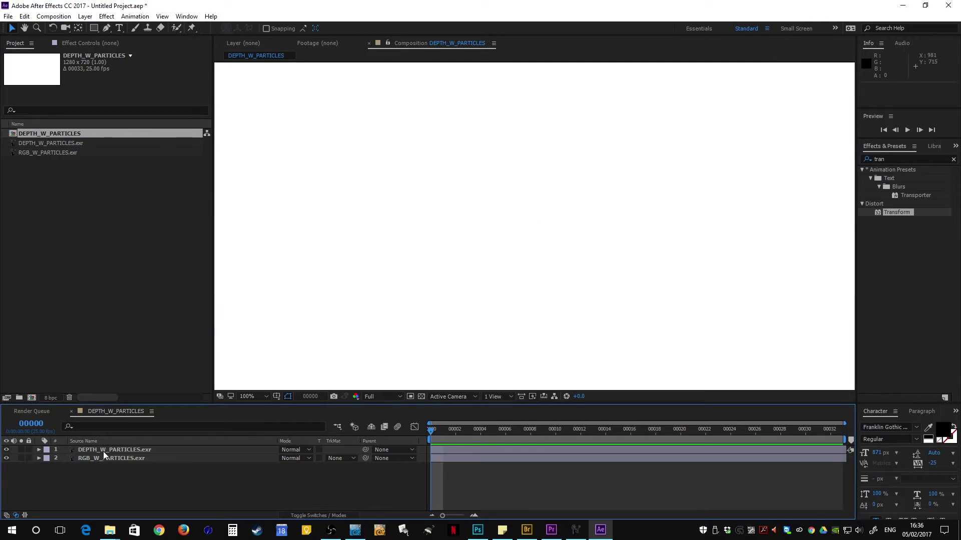
left_click_drag(103, 452, 107, 470)
left_click(109, 452)
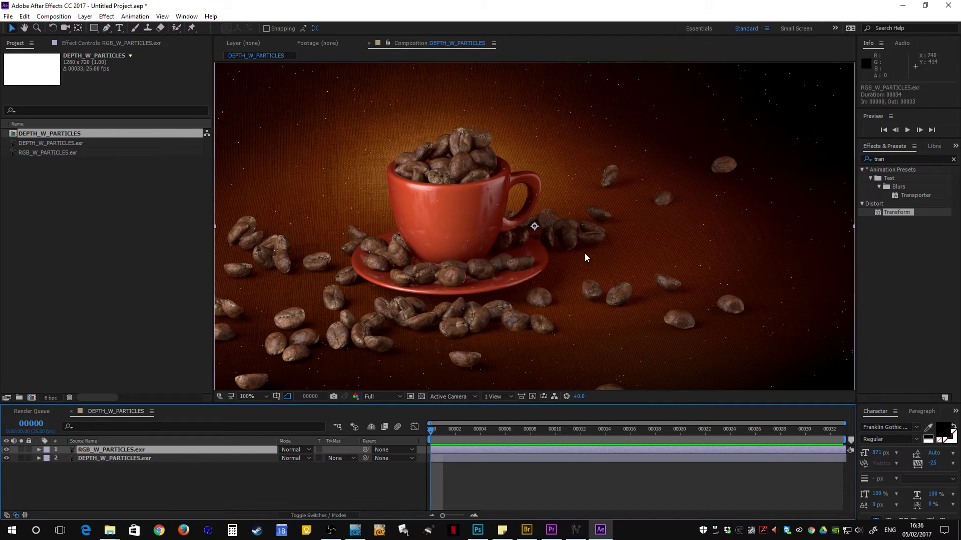
- Examine the dust particles, background beans, cup and saucer of the RGB layer at 200%
key(".")
left_click_drag(752, 152, 514, 277)
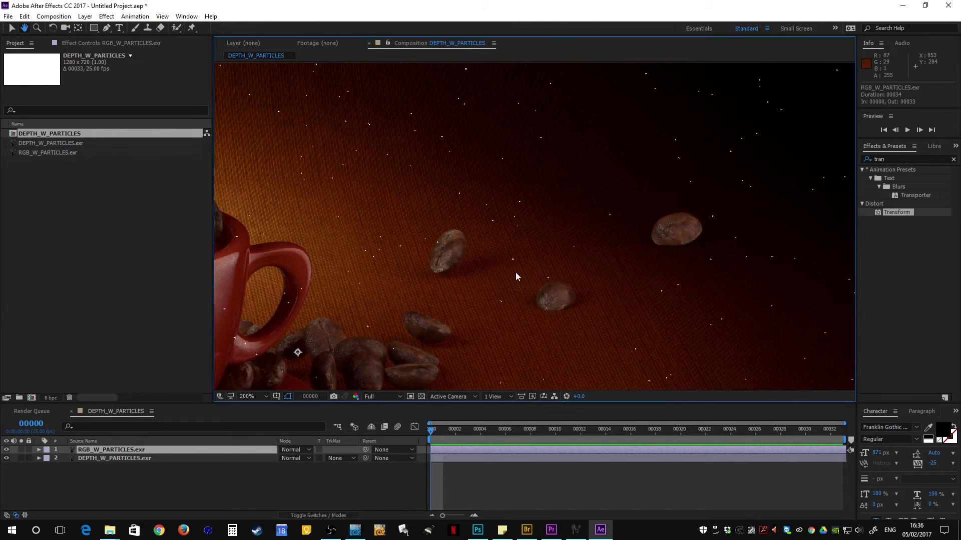
left_click_drag(220, 186, 702, 184)
left_click_drag(660, 284, 388, 83)
left_click_drag(536, 185, 540, 186)
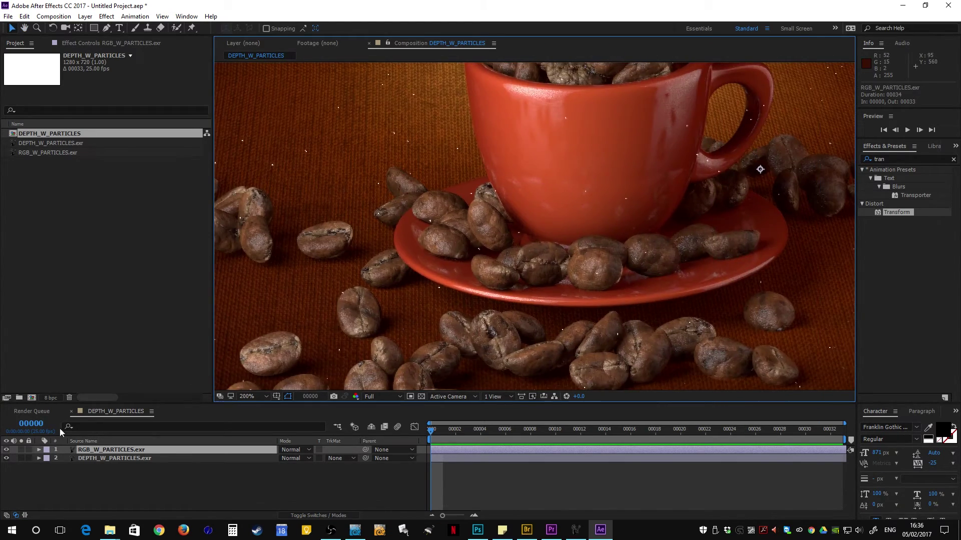
- Hide the RGB layer and view the selected depth layer at 100%
left_click(7, 450)
left_click(111, 458)
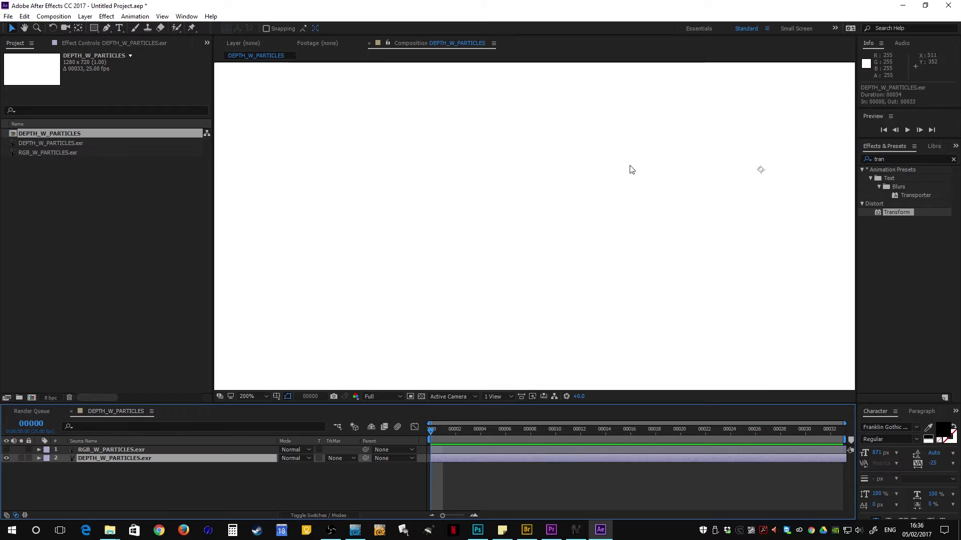
key("comma")
left_click_drag(719, 142, 584, 194)
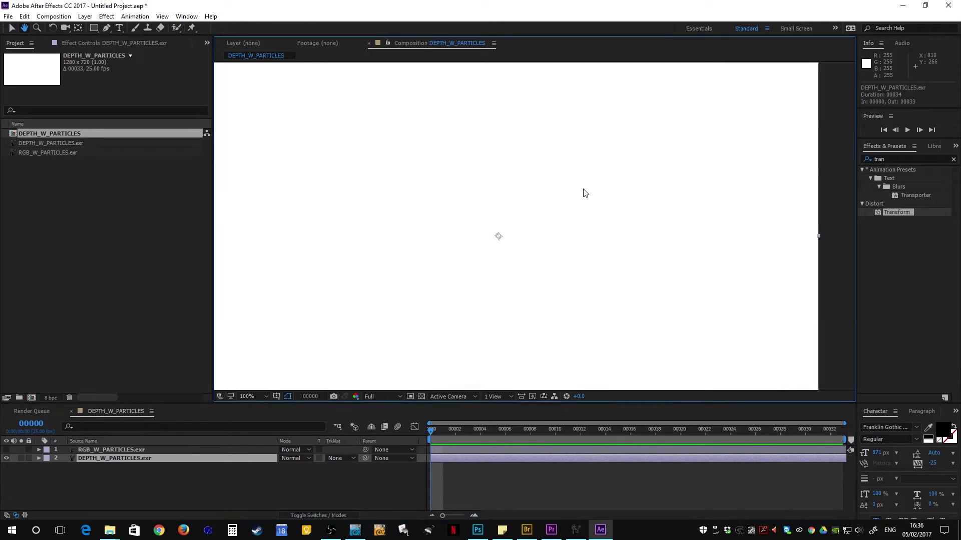
left_click_drag(500, 225, 603, 208)
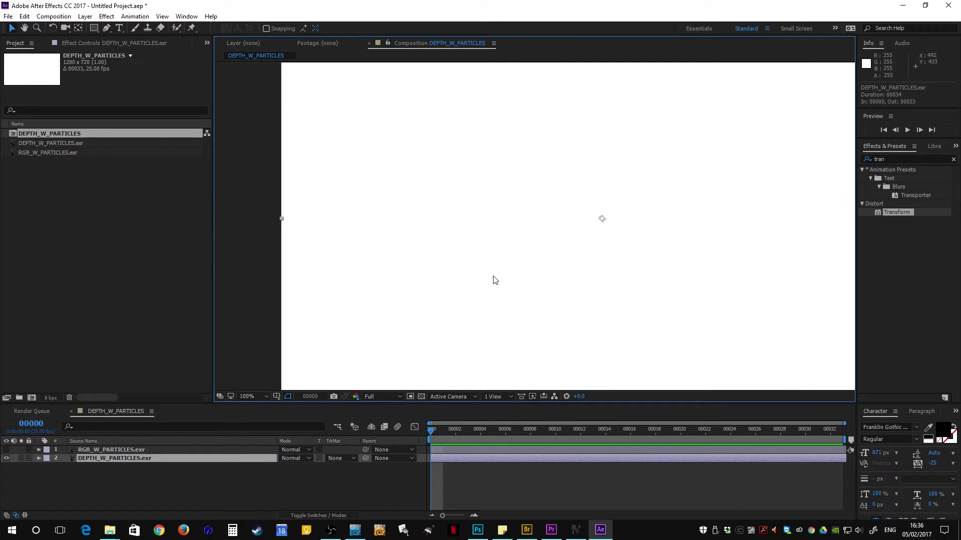
- Set the project's color depth to 32 bits per channel (float)
left_click(51, 399)
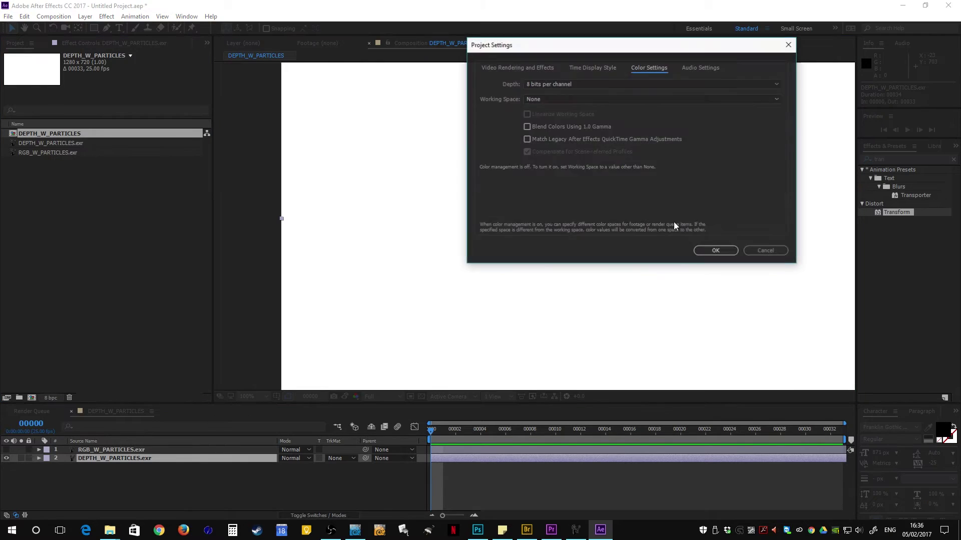
left_click(554, 84)
left_click(557, 120)
left_click(717, 252)
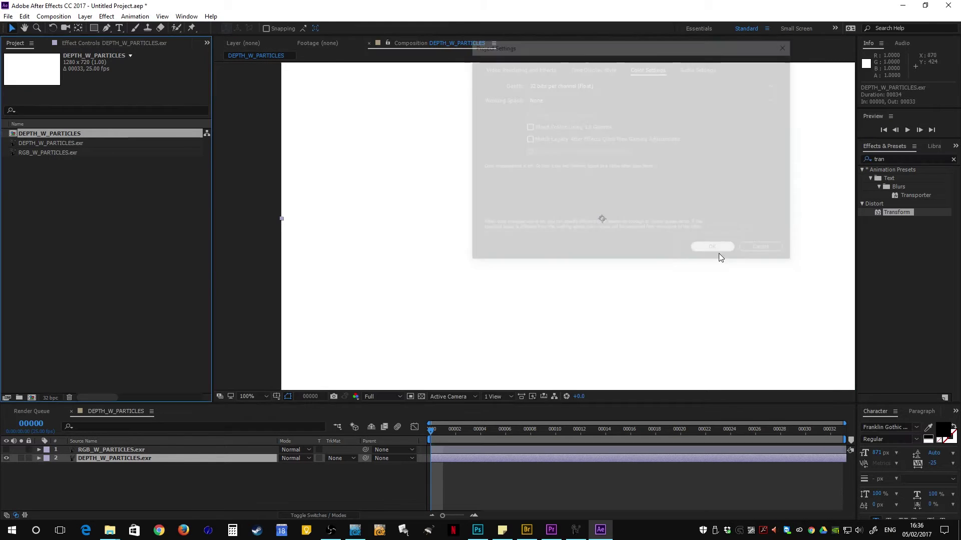
- Apply the Levels effect to the depth layer with Input Black at 1.88 and Input White at 1.55
type("leve")
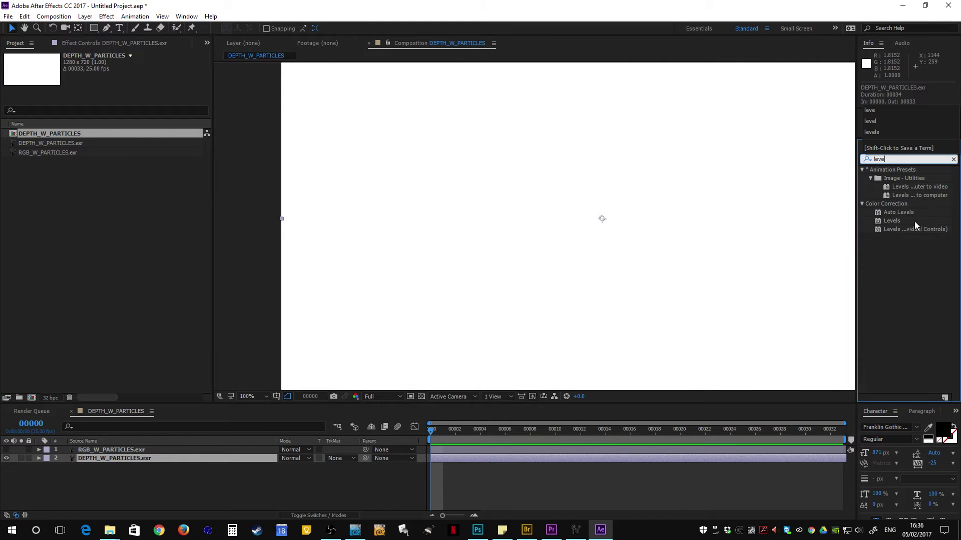
left_click_drag(915, 221, 638, 320)
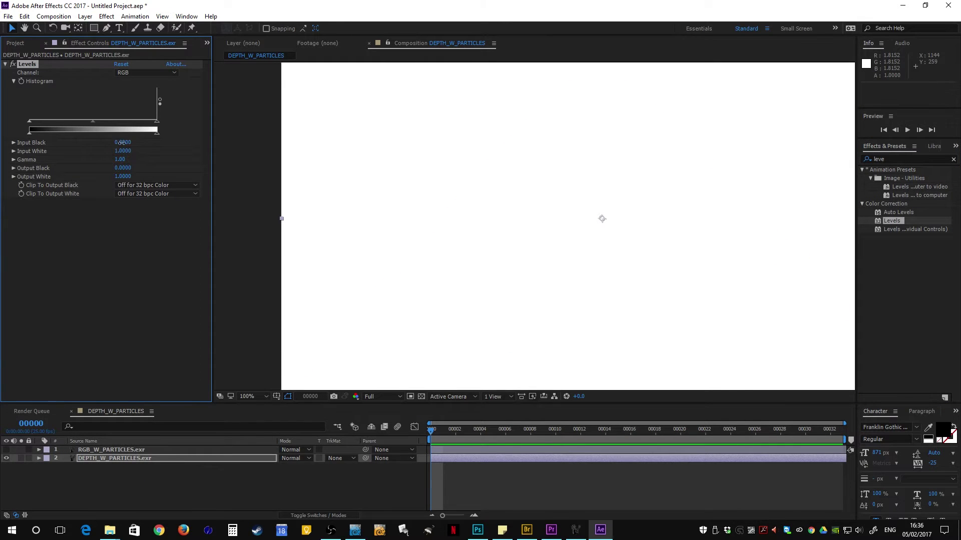
left_click_drag(121, 143, 208, 171)
left_click_drag(120, 150, 154, 155)
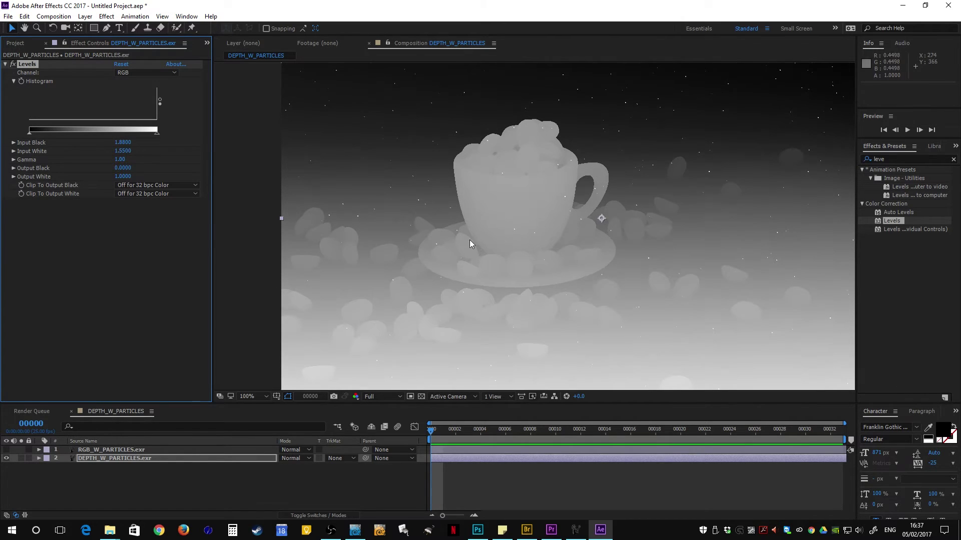
left_click_drag(699, 319, 661, 309)
key("v")
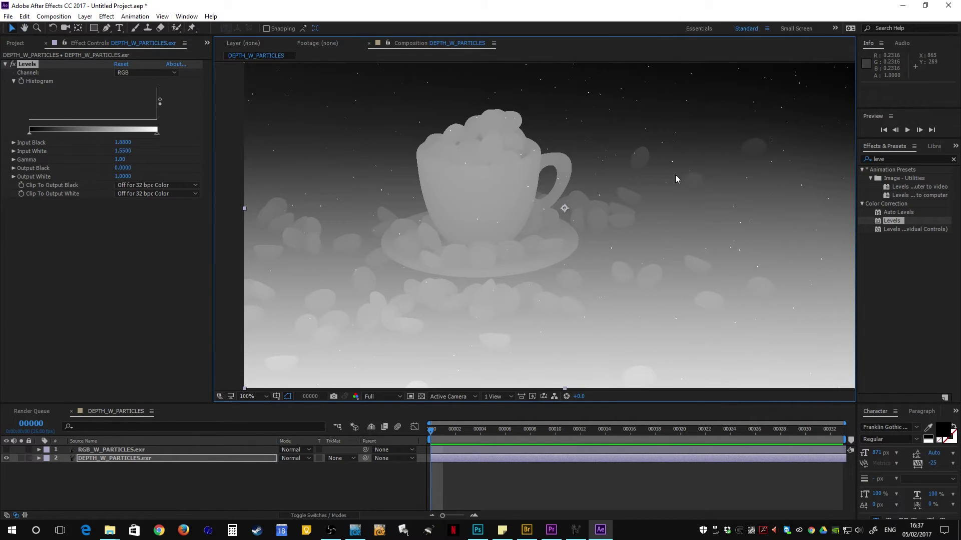
left_click(449, 461)
right_click(450, 460)
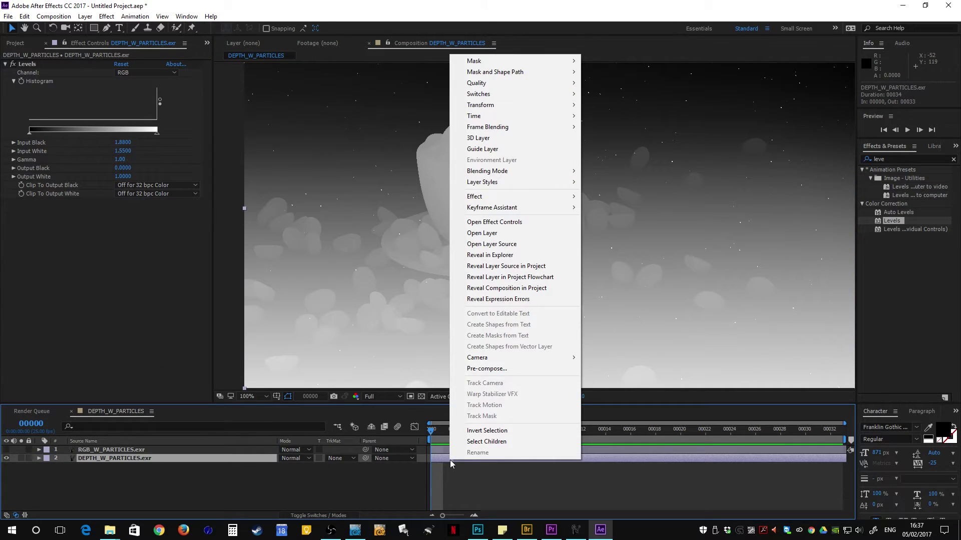
left_click(486, 369)
left_click(295, 257)
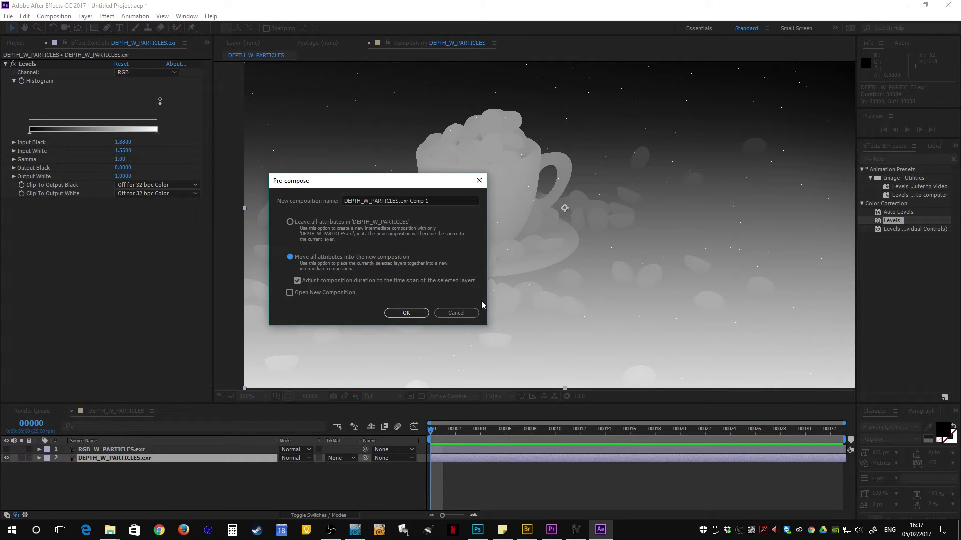
left_click(455, 313)
- Set the composition's duration to 60 frames
left_click(53, 16)
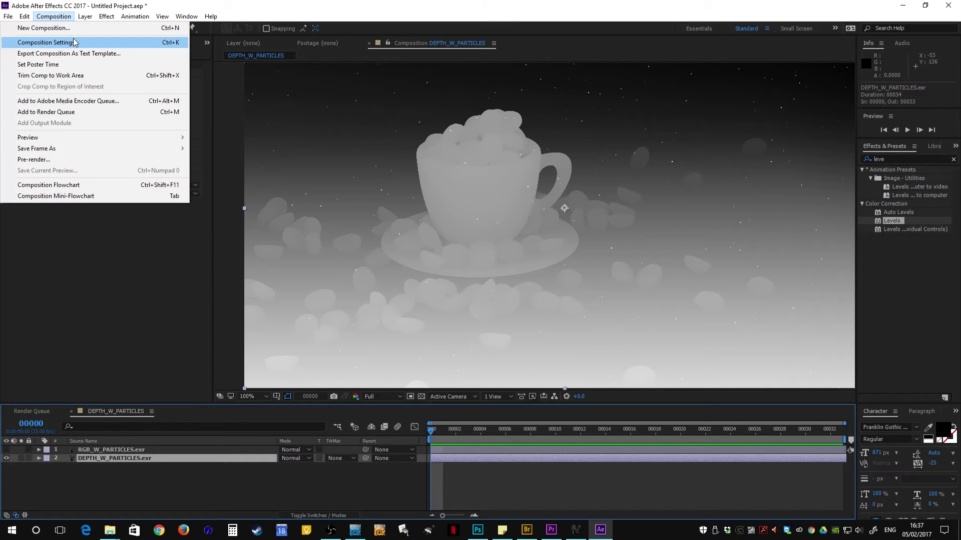
left_click(75, 43)
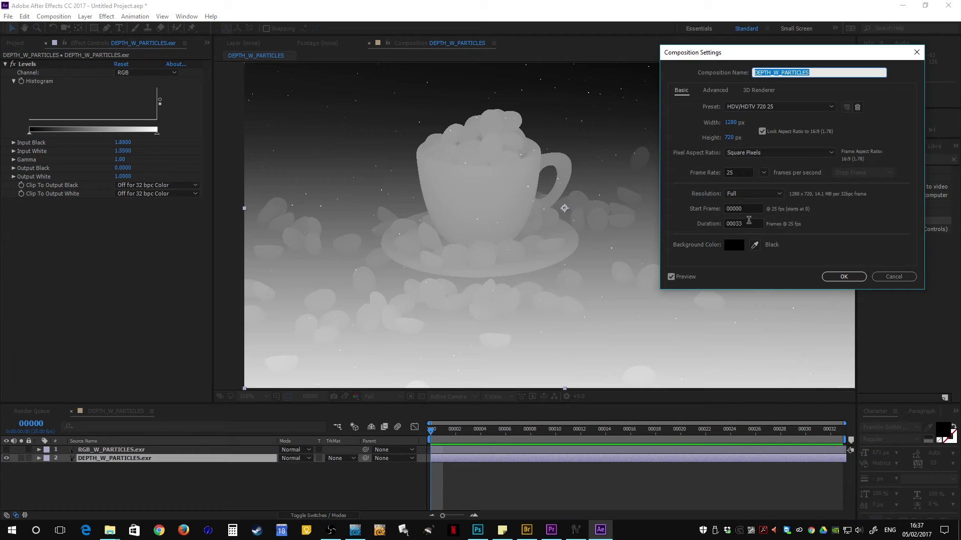
left_click(734, 223)
type("60")
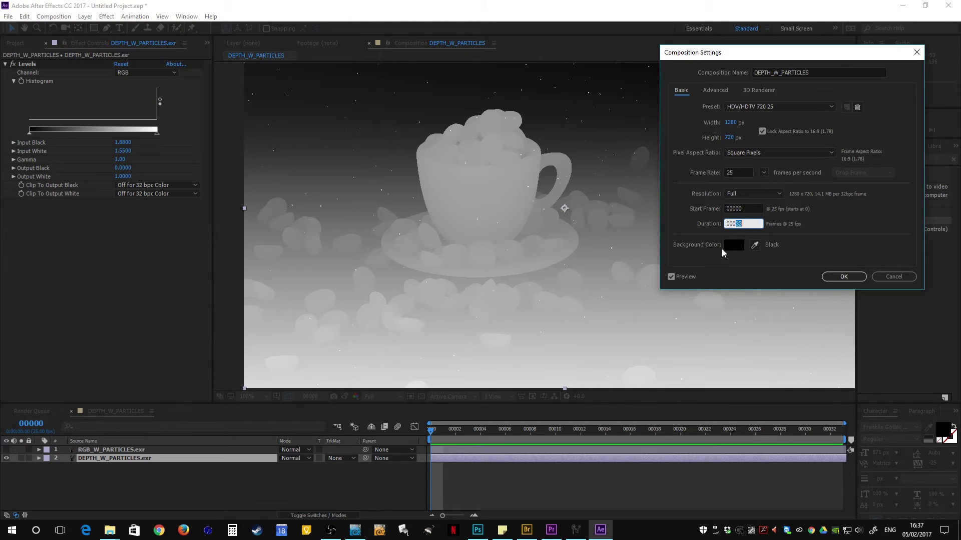
left_click(844, 277)
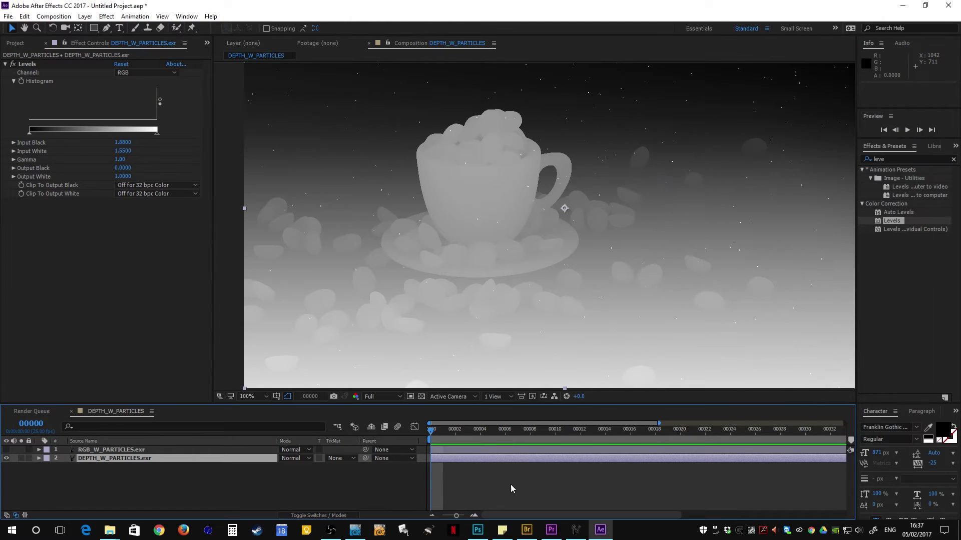
- Extend both the RGB and depth layers to the end of the composition
left_click_drag(443, 518, 436, 518)
key("ctrl+a")
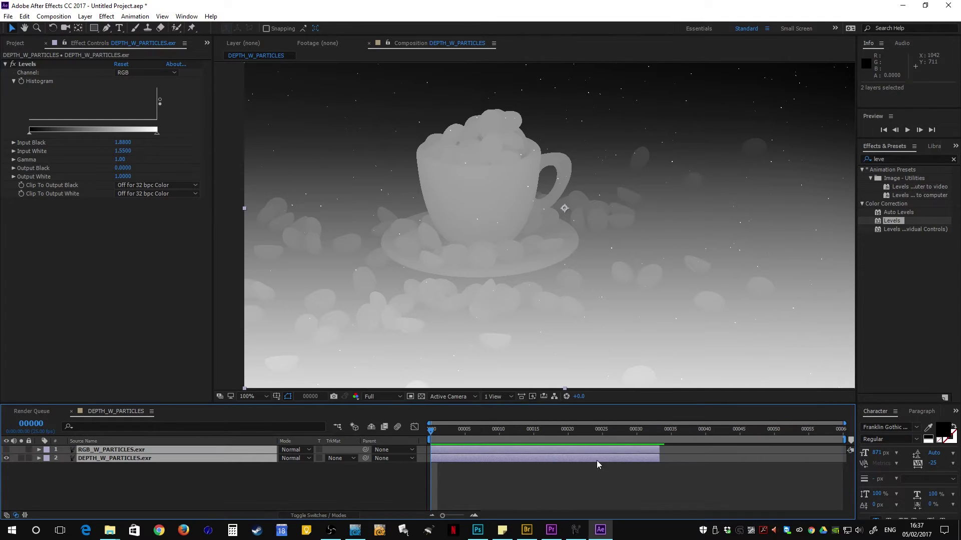
left_click_drag(658, 448, 845, 448)
- Pre-compose the depth layer as "Dpeth", moving all attributes into the new composition
right_click(584, 459)
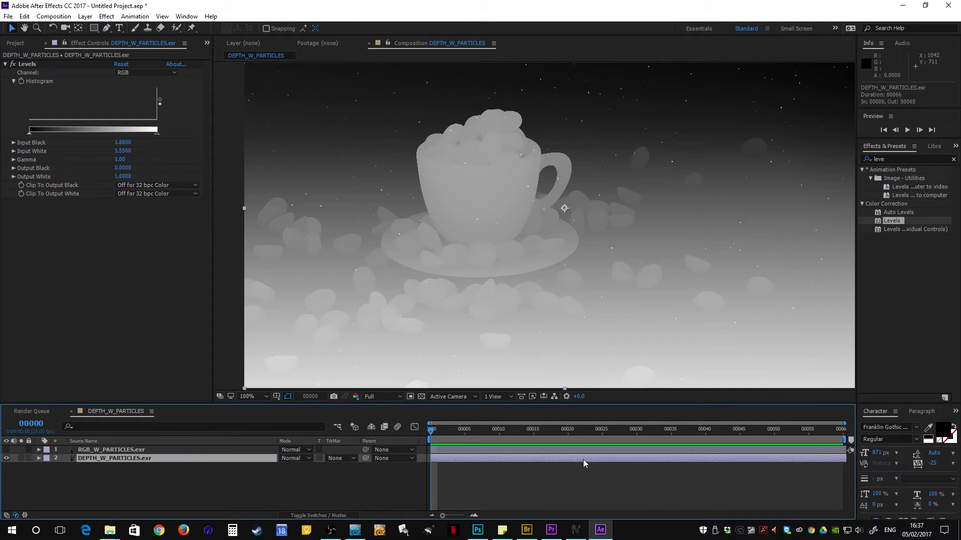
left_click(620, 367)
left_click(303, 257)
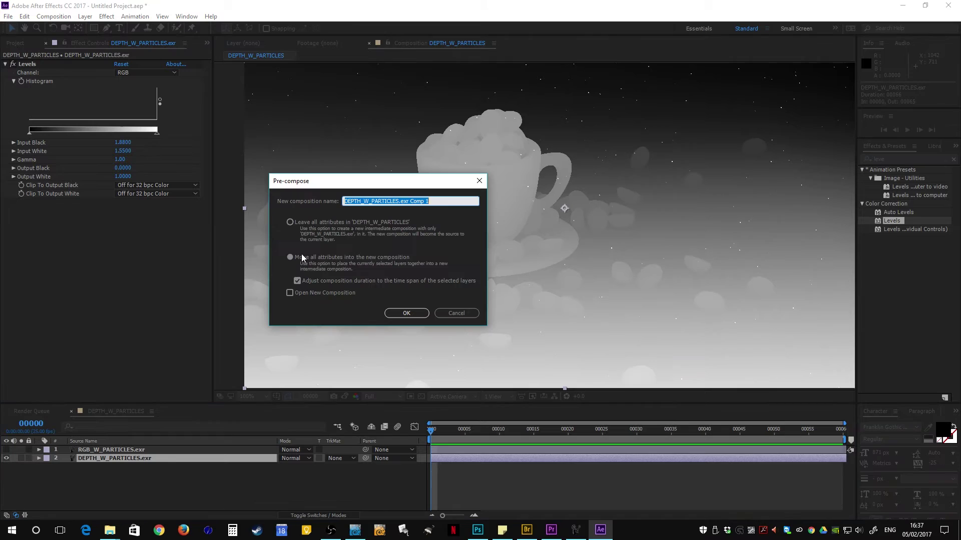
left_click(413, 203)
type("Dpeth")
key("Return")
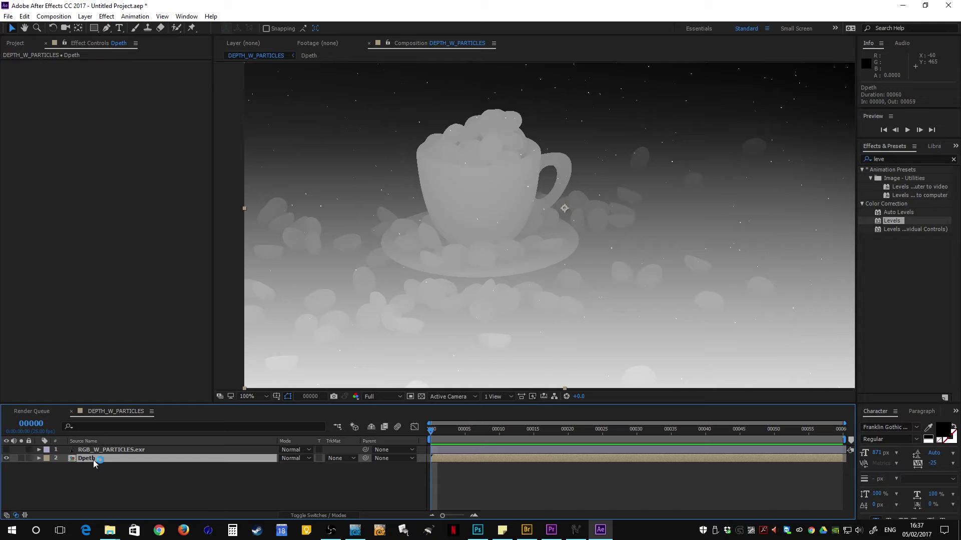
- Show the RGB layer again and apply the FL Depth Of Field effect to it
left_click(222, 493)
left_click(14, 452)
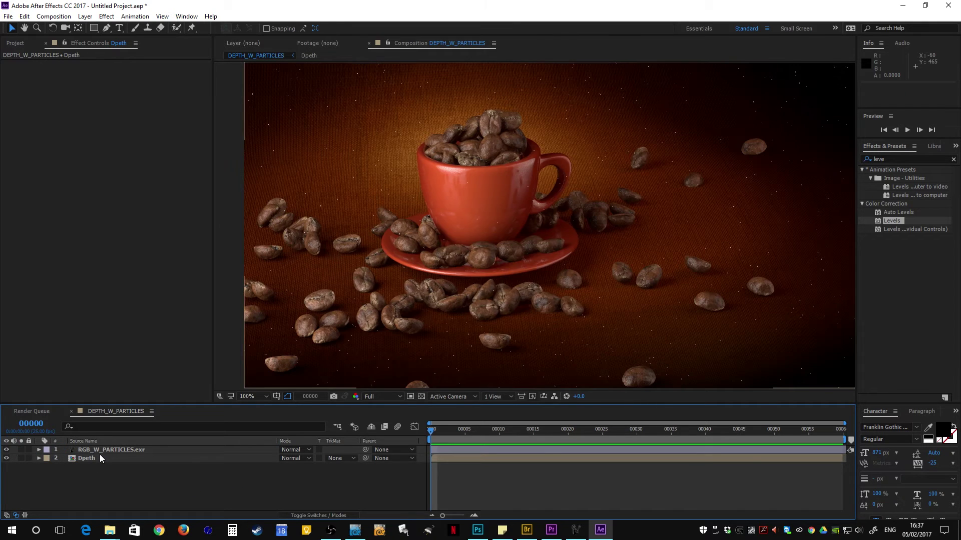
left_click(97, 452)
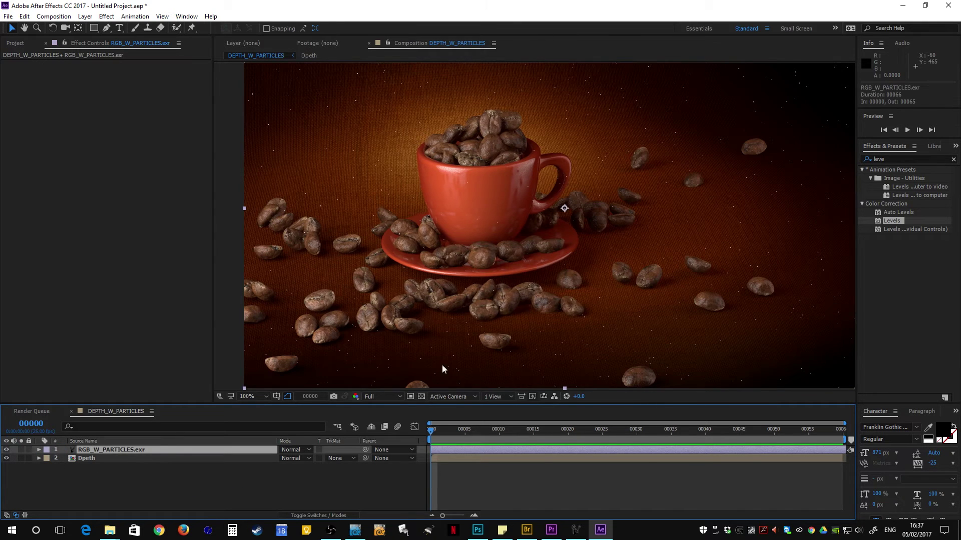
left_click(900, 158)
left_click_drag(903, 158, 840, 160)
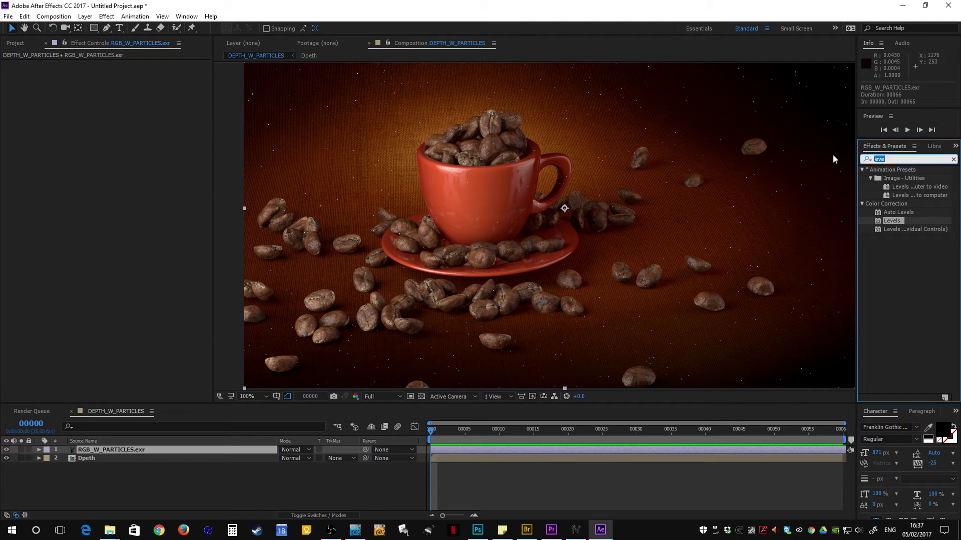
type("depth")
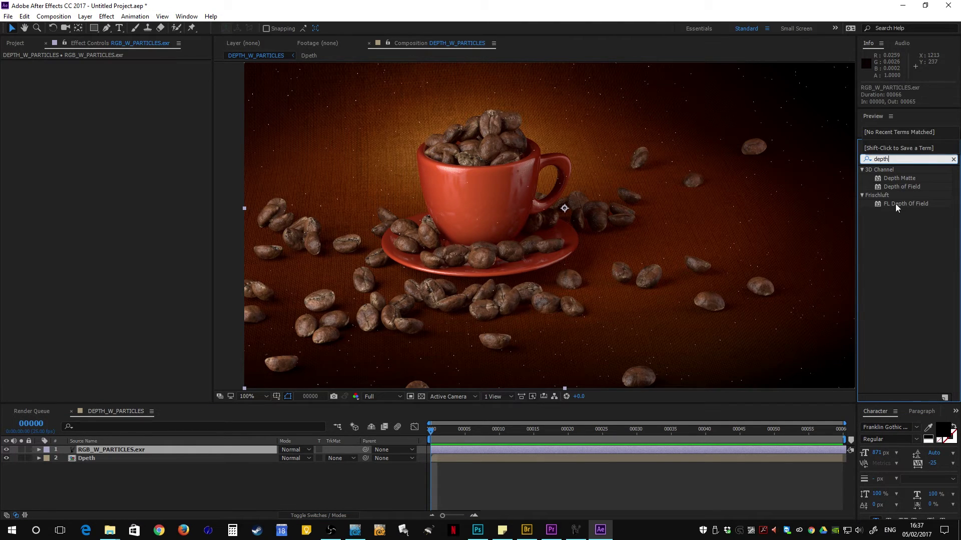
left_click_drag(897, 204, 565, 450)
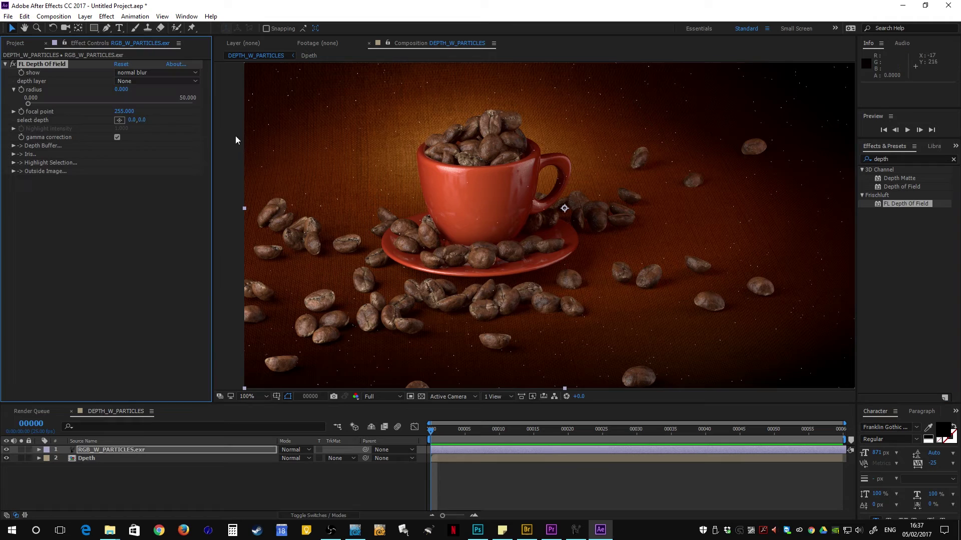
- Use the Dpeth layer as the effect's depth layer and pick the focal depth on the top bean in the cup
left_click(137, 81)
left_click(151, 119)
left_click(118, 120)
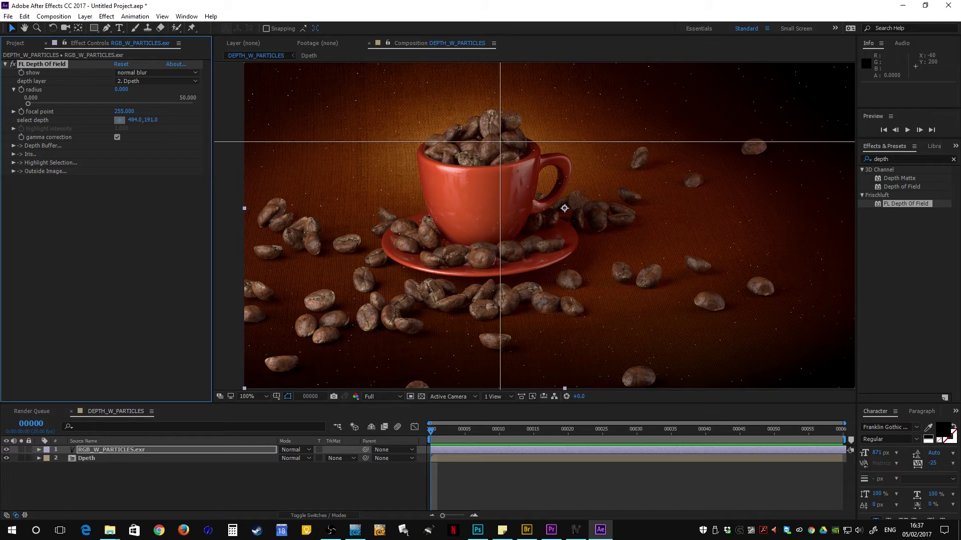
left_click(490, 121)
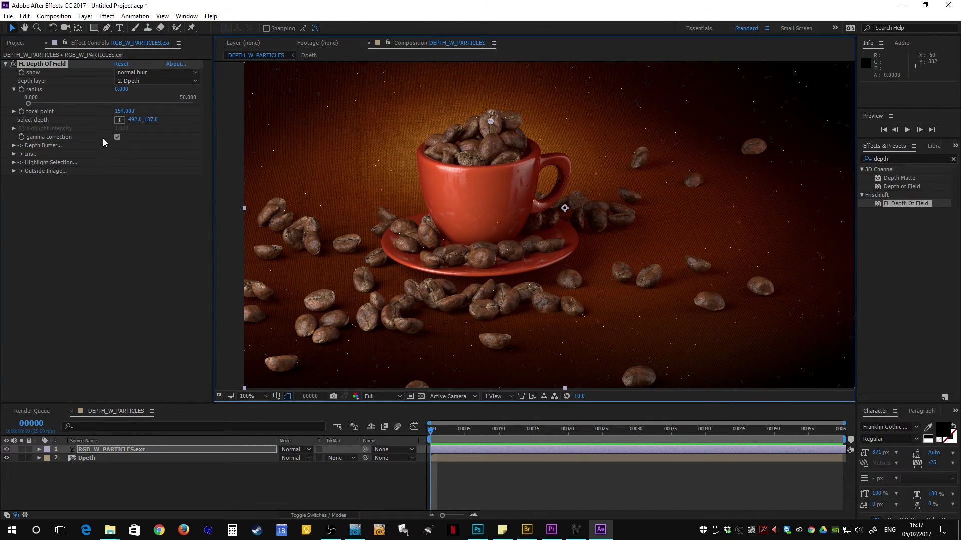
- Set the depth-of-field radius to about 44.7 at half preview resolution, and restore full resolution
left_click(532, 397)
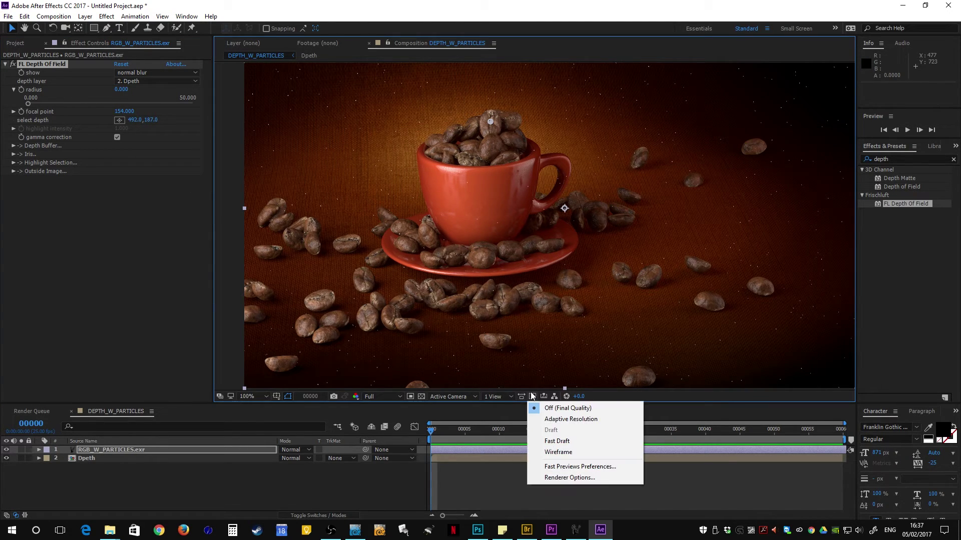
left_click(561, 409)
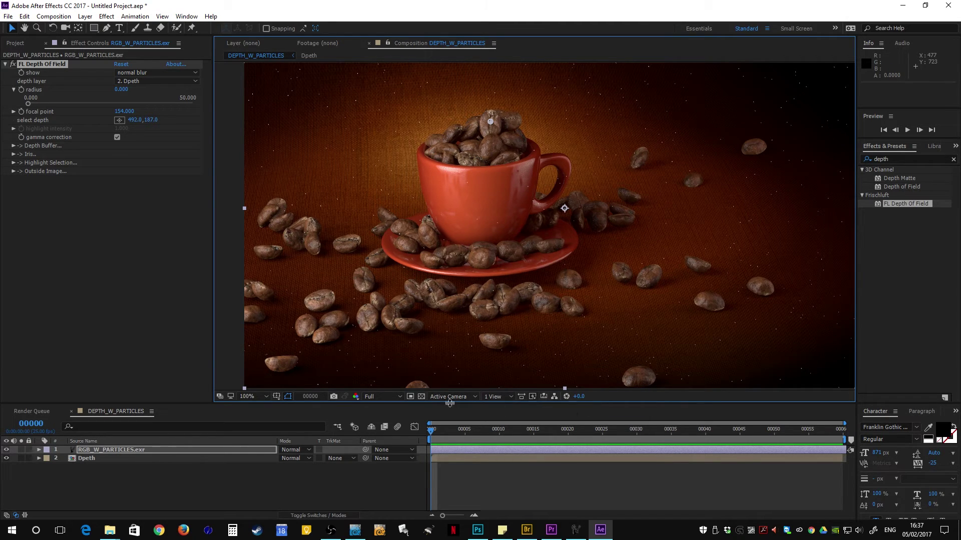
key("ctrl+shift+j")
left_click_drag(29, 102, 173, 112)
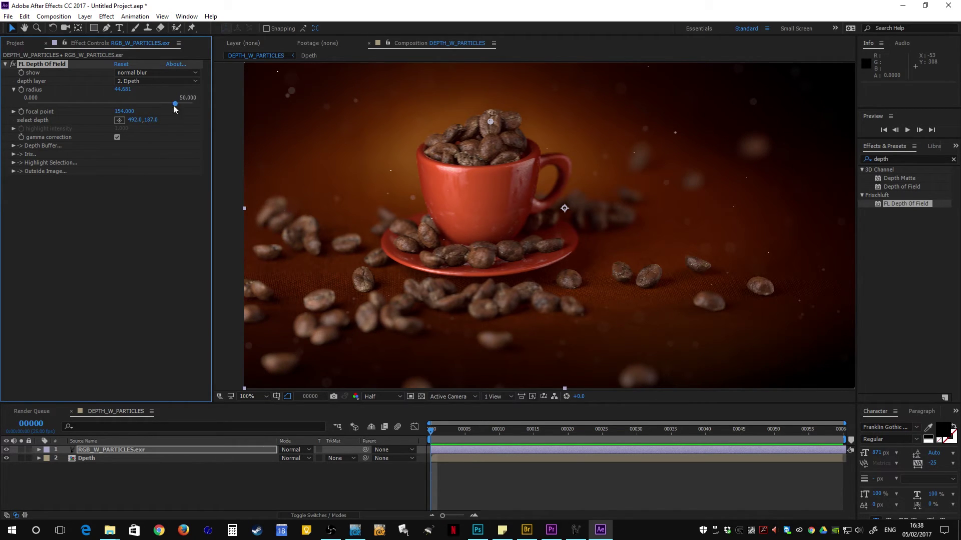
key("ctrl+j")
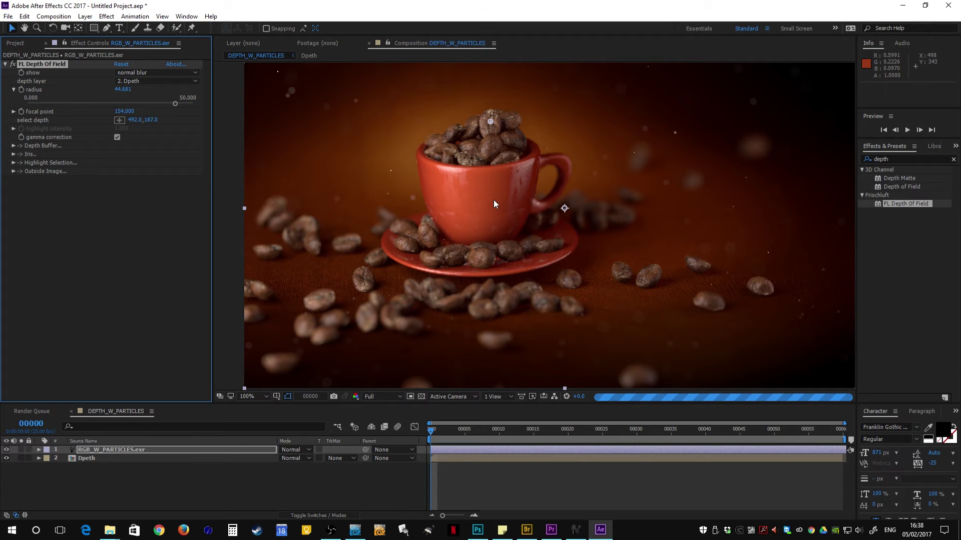
- Examine the blur on the dust particles, background beans, saucer and foreground beans at 200%, and return to 100%
scroll(623, 190, "up", 2)
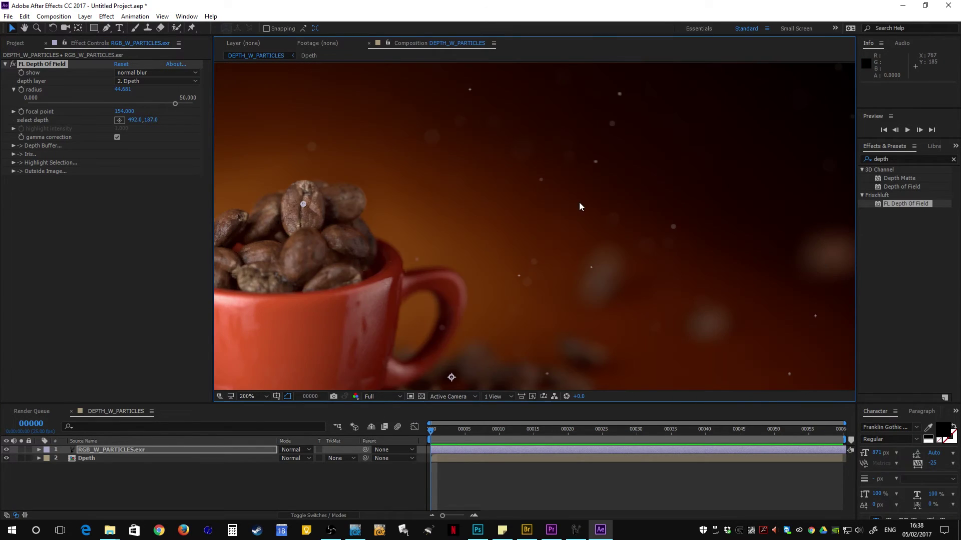
left_click_drag(409, 242, 656, 206)
left_click_drag(440, 270, 684, 236)
left_click_drag(609, 315, 644, 165)
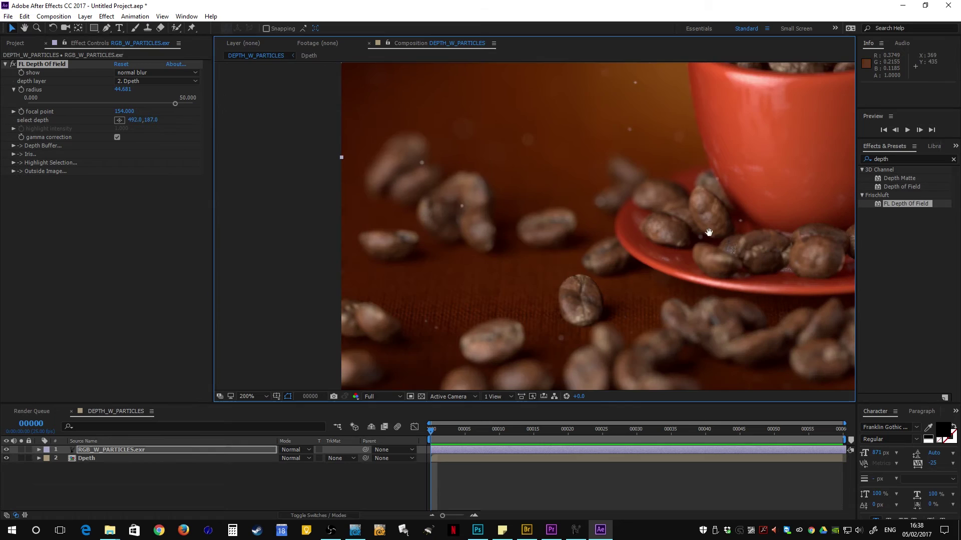
left_click_drag(670, 350, 455, 263)
scroll(631, 212, "down", 1)
left_click_drag(626, 174, 558, 266)
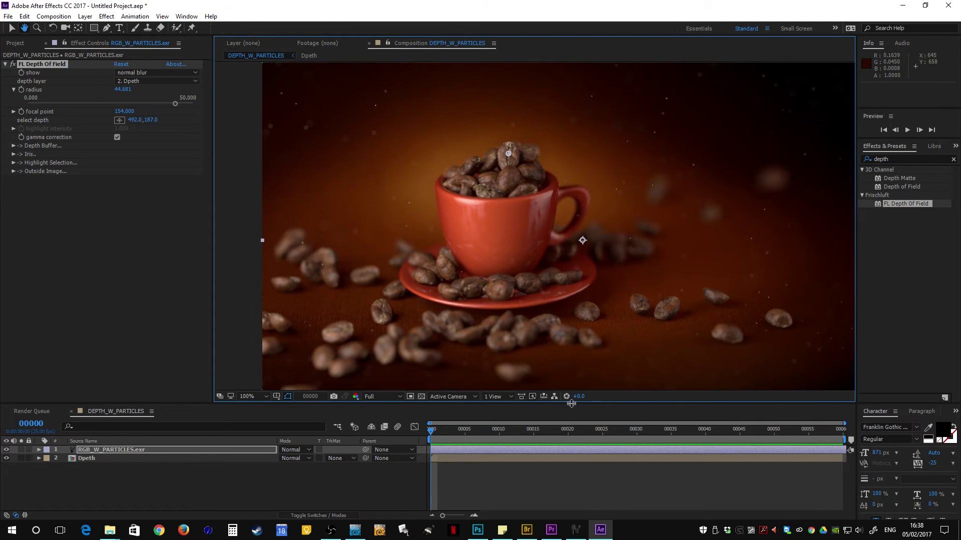
key("v")
- Start keyframing the RGB layer's focal point at frame 0 and enlarge the timeline area
left_click(121, 451)
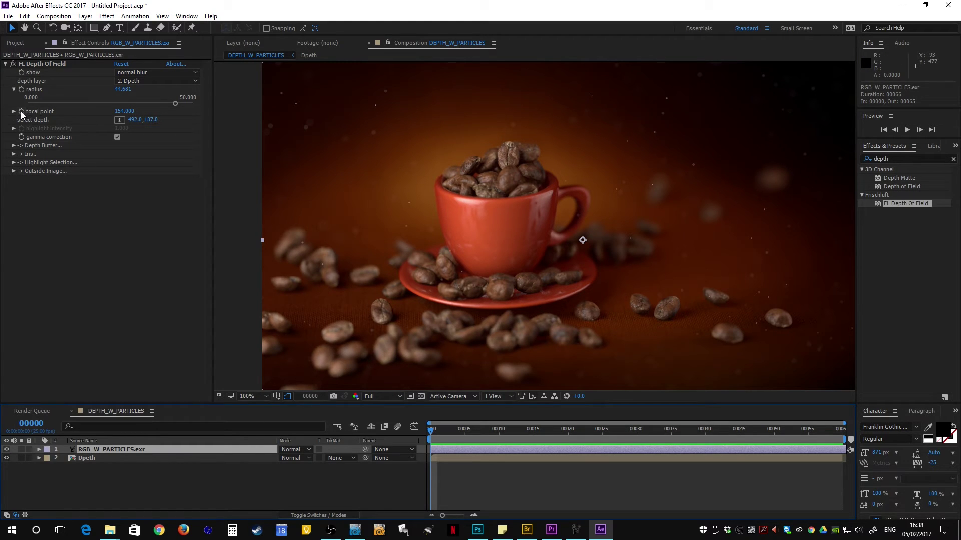
left_click(21, 112)
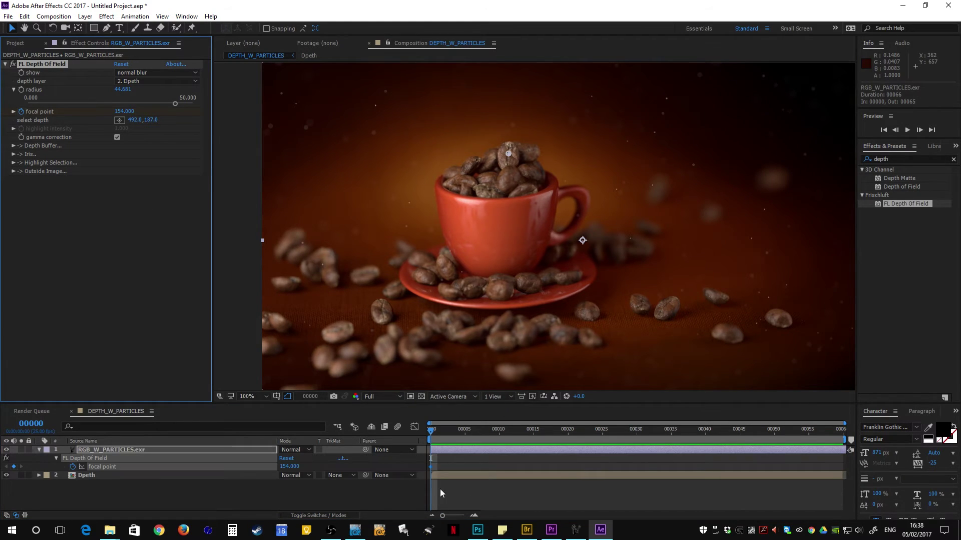
left_click_drag(174, 403, 171, 358)
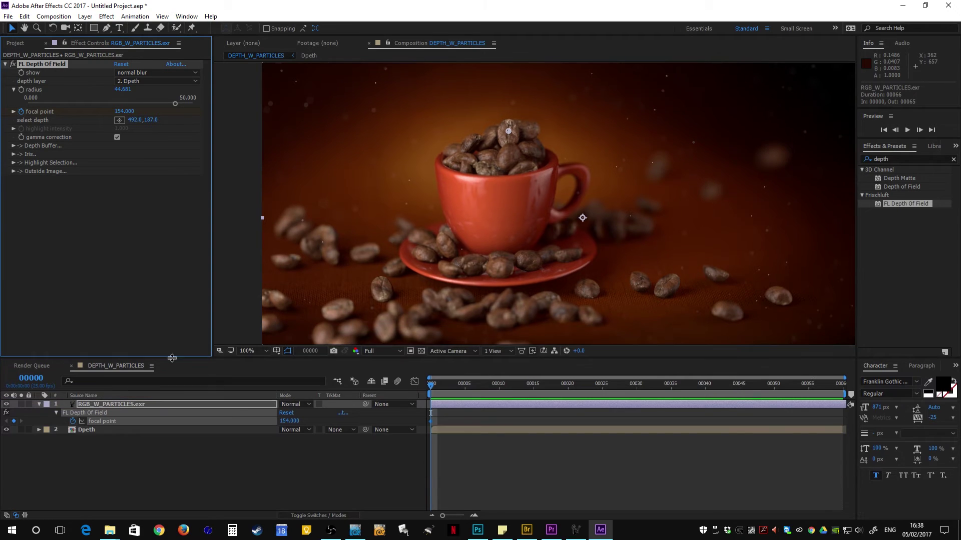
left_click(263, 478)
- Add focal point keyframes on the RGB layer at frames 20, 32, 42 and 49
left_click_drag(431, 386, 567, 389)
left_click(14, 421)
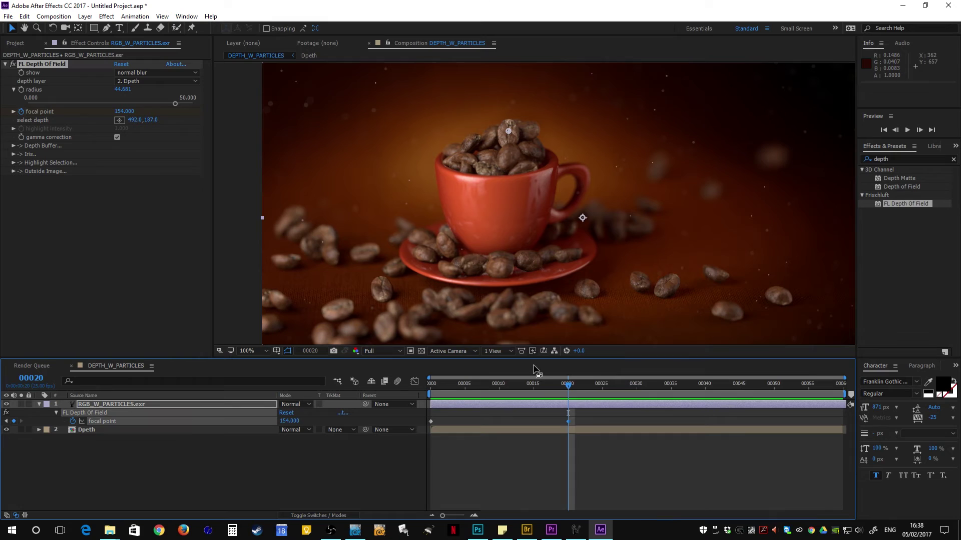
left_click(651, 389)
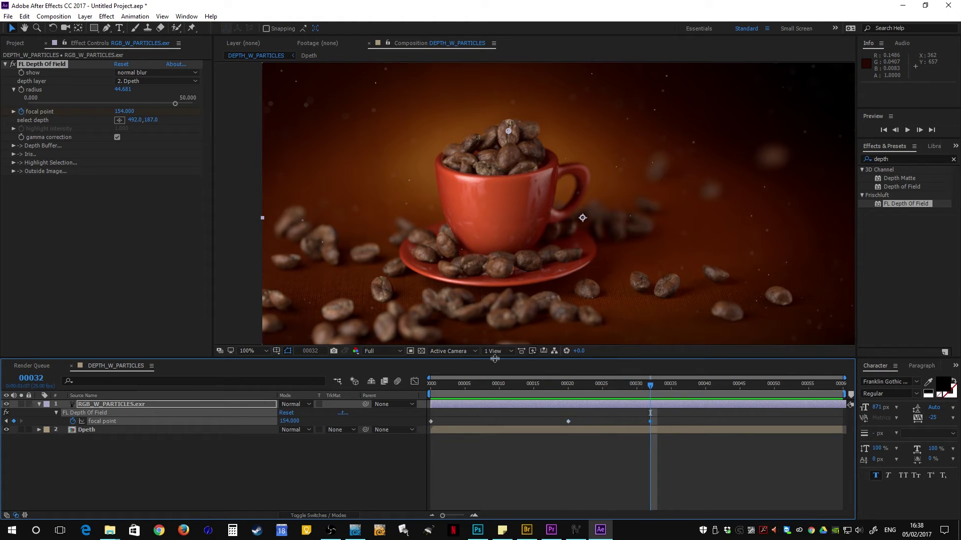
left_click_drag(702, 385, 719, 386)
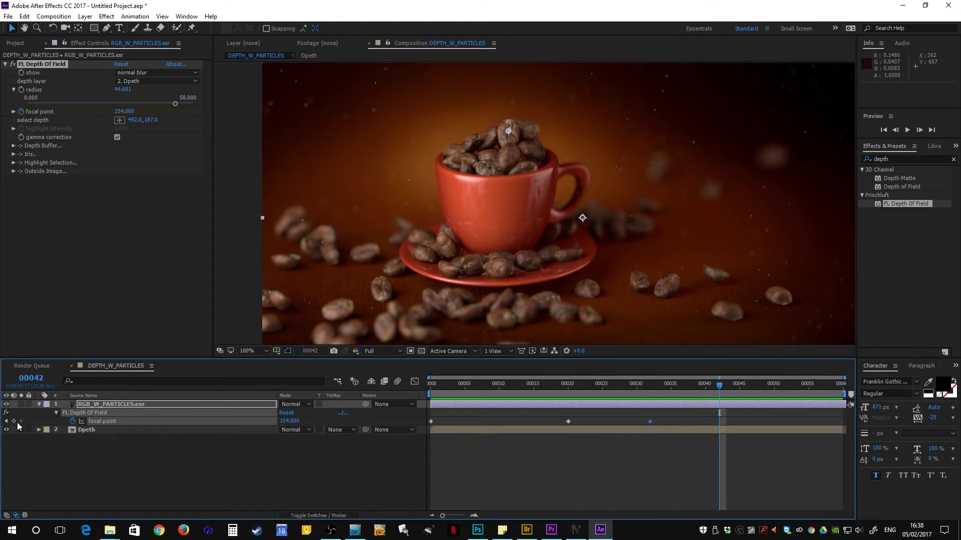
left_click(769, 395)
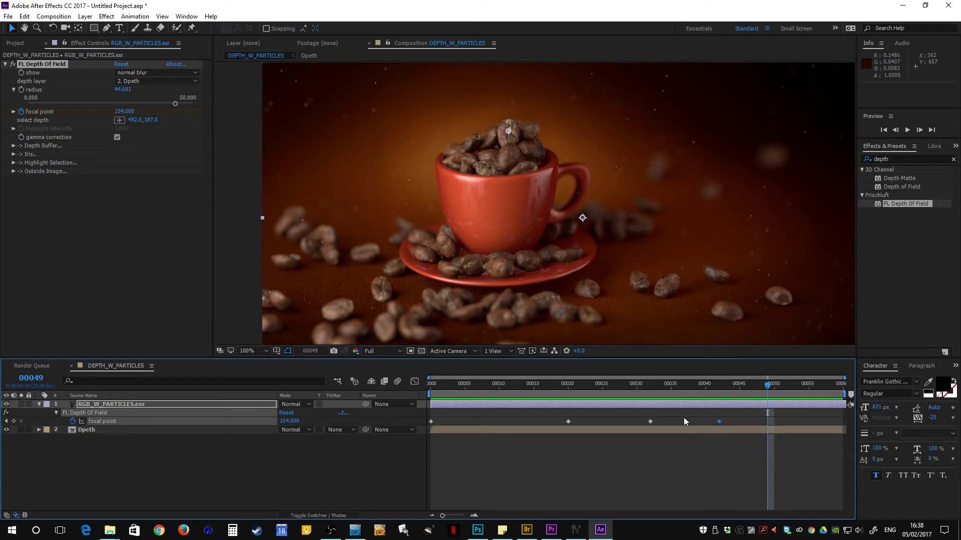
left_click(13, 421)
- Raise the first focal point keyframe to 251 at frame 0 in the graph editor, with a reduced preview resolution
left_click(414, 382)
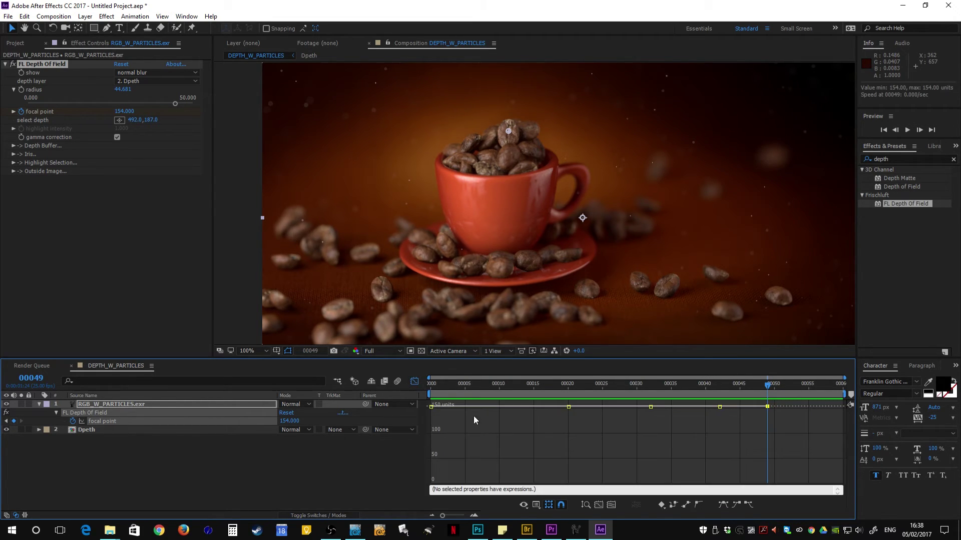
left_click_drag(440, 385, 461, 304)
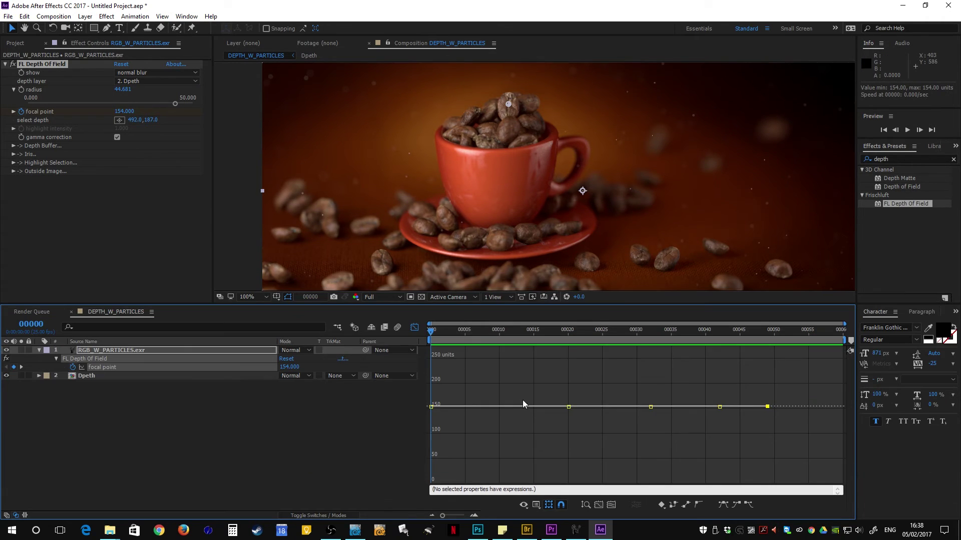
left_click_drag(516, 395, 577, 416)
left_click_drag(478, 406, 444, 402)
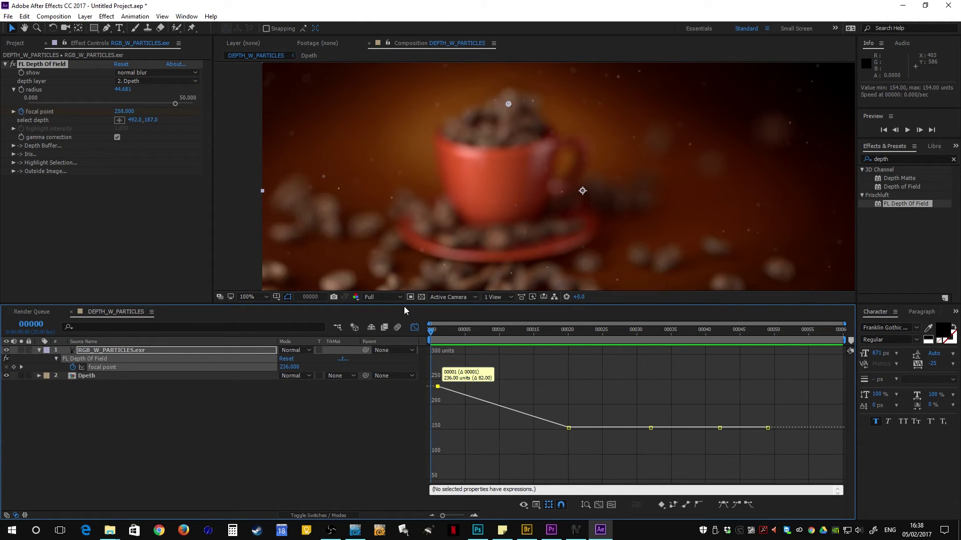
key("ctrl+shift+j")
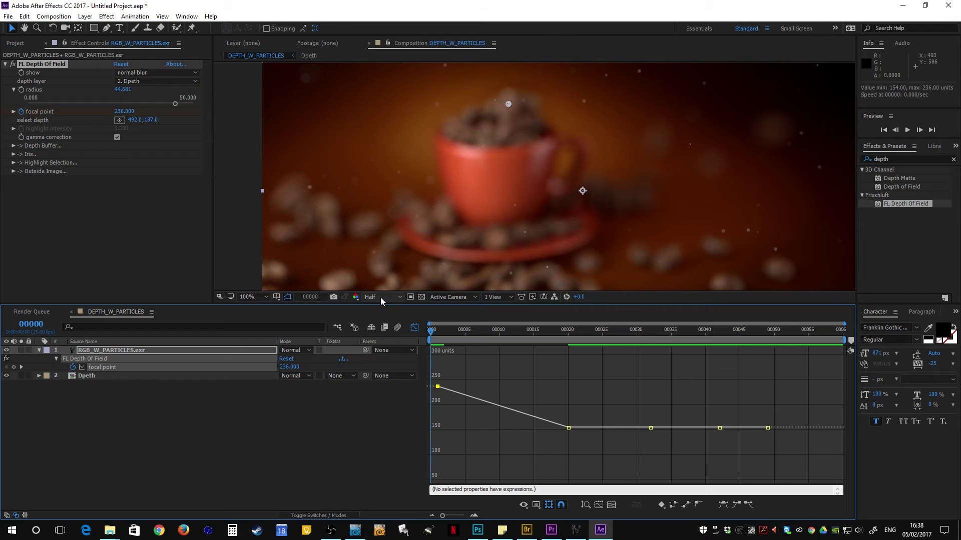
left_click_drag(437, 387, 433, 382)
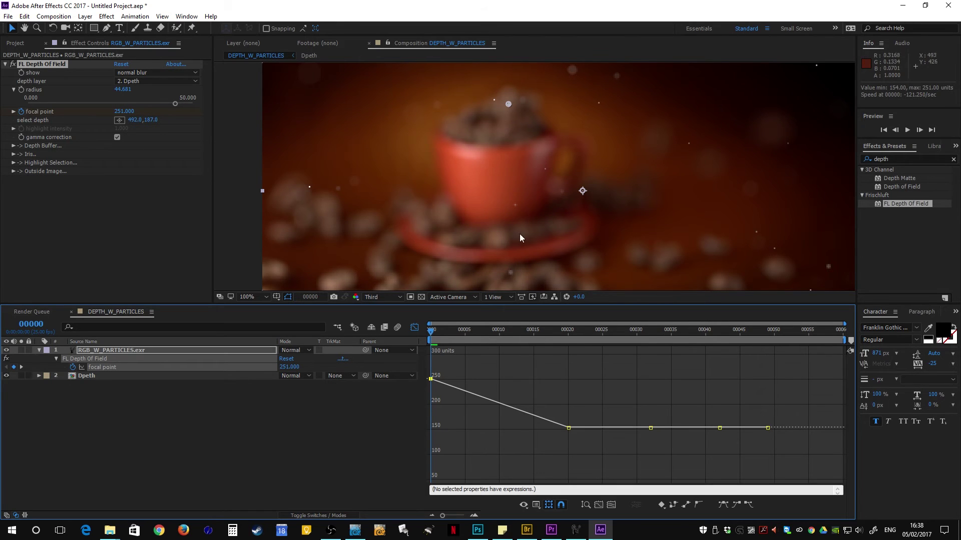
- Shape the focal point curve with a dip to about 92 at frame 20 and smaller swings at frames 35 and 43, ease all keyframes, and preview
left_click_drag(581, 402, 568, 458)
left_click_drag(625, 453, 726, 433)
left_click_drag(810, 361, 396, 478)
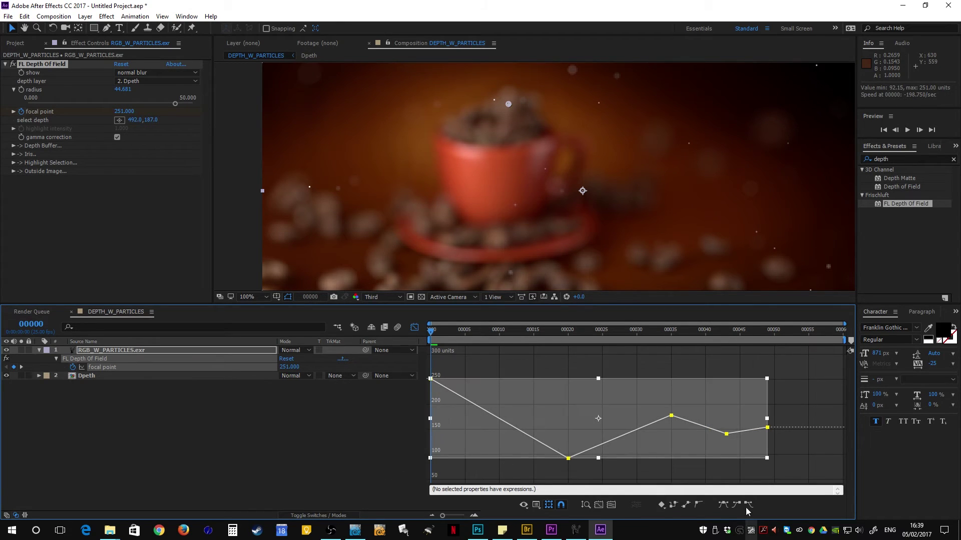
left_click(723, 504)
left_click(821, 395)
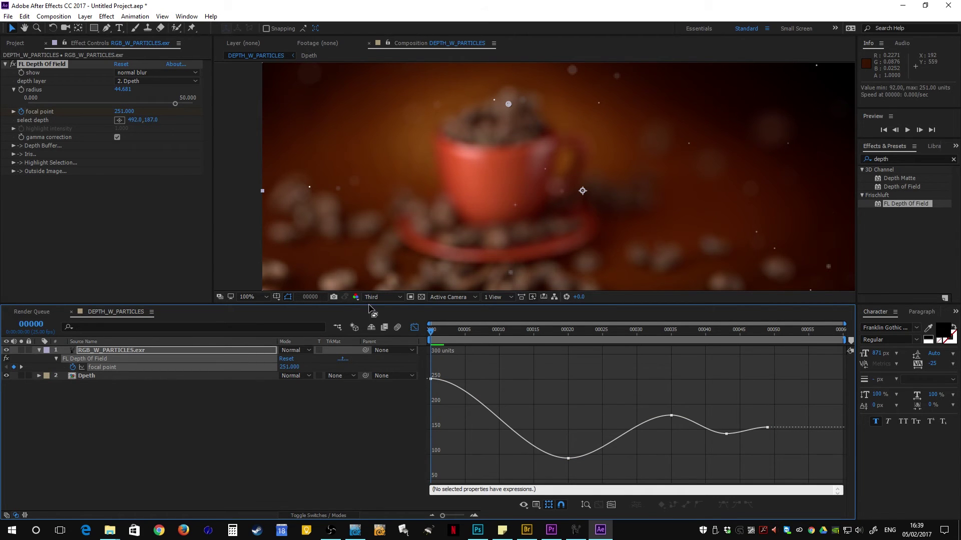
key("space")
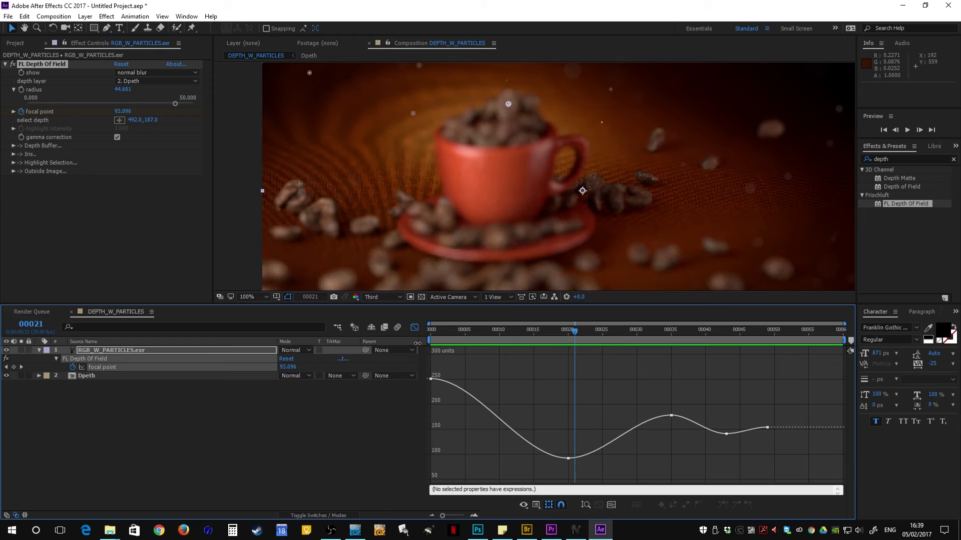
- Compress the focal point keyframes proportionally so the last one falls at frame 38, and play the animation from frame 0
left_click(414, 327)
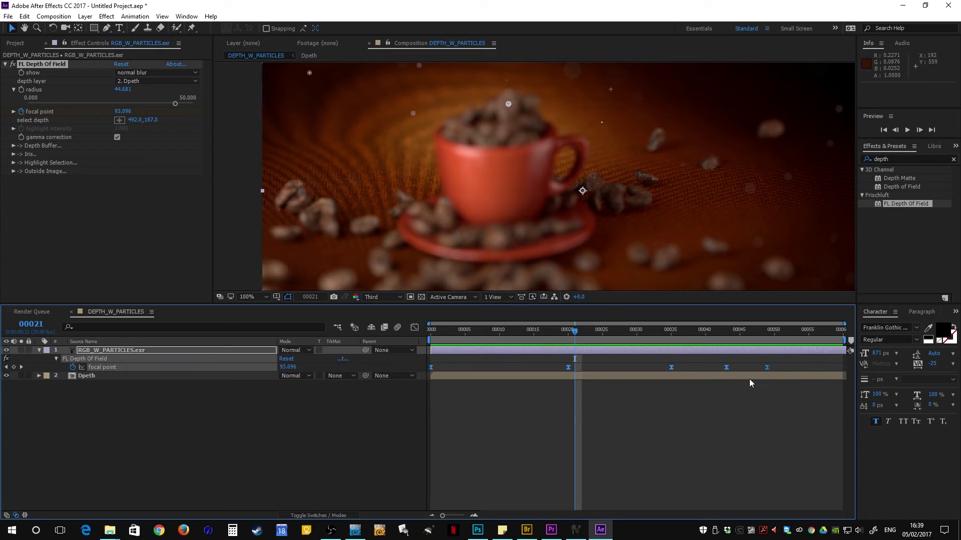
mouse_move(768, 373)
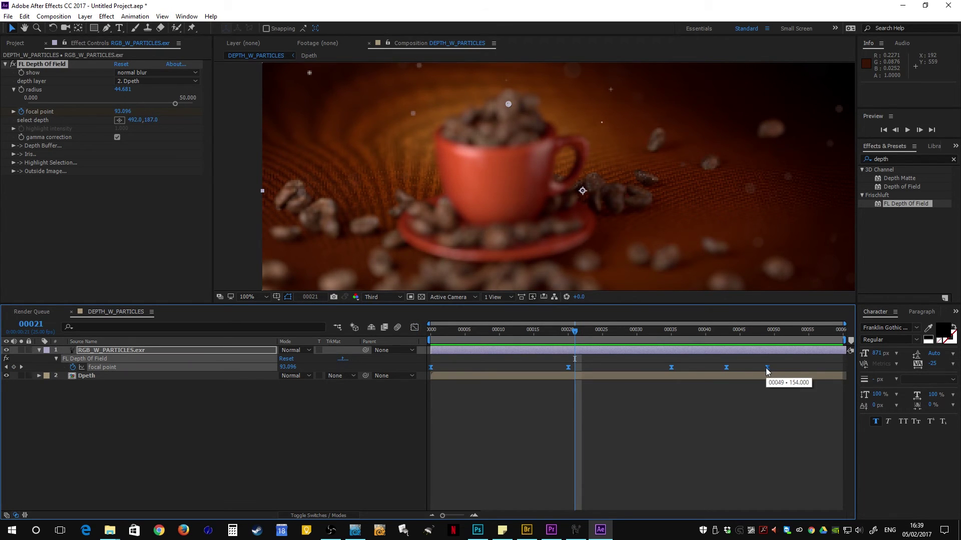
left_click_drag(766, 367, 691, 368)
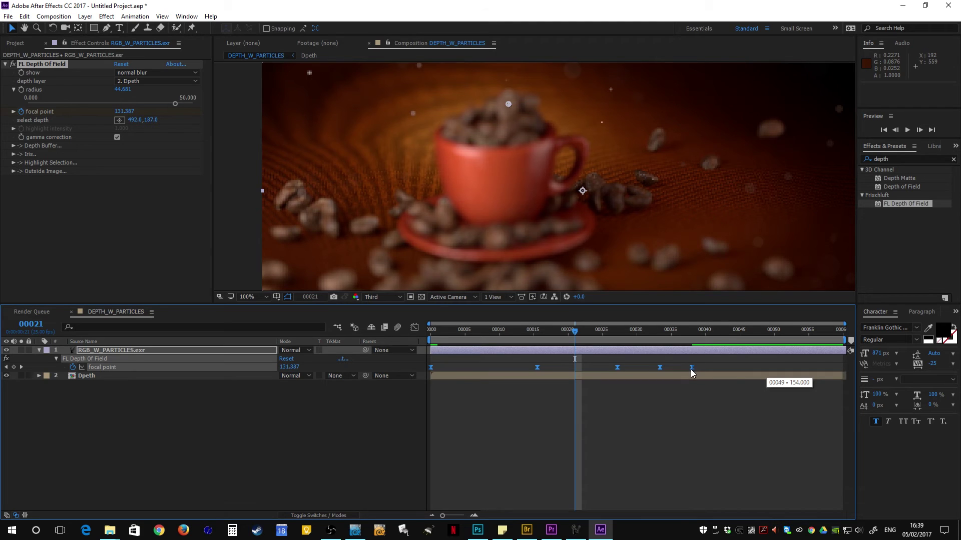
left_click(651, 391)
left_click_drag(561, 333, 404, 329)
key("space")
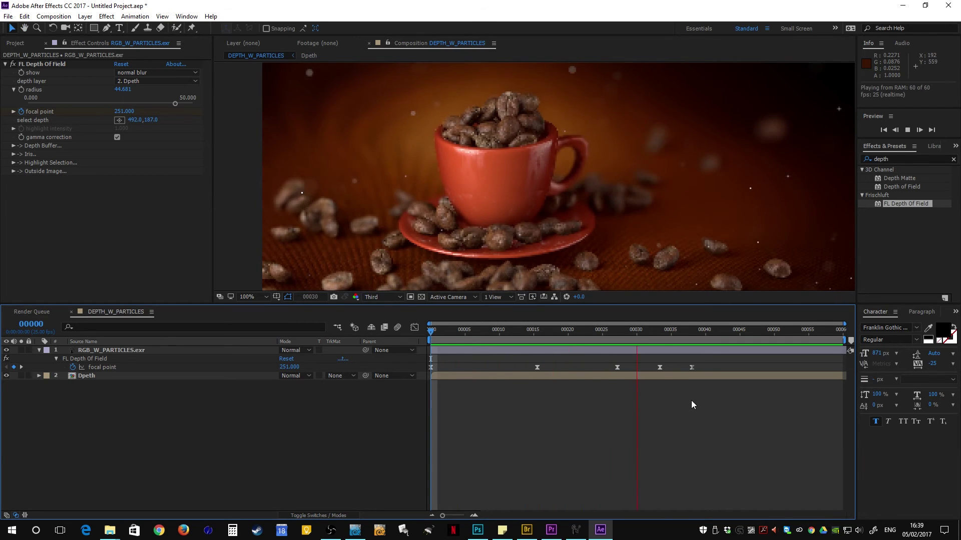
key("space")
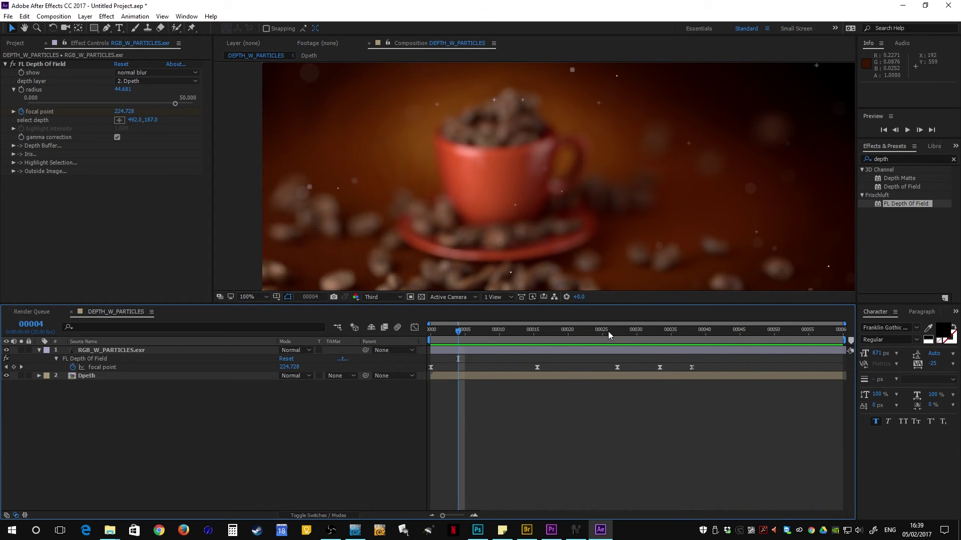
- Add an adjustment layer above the RGB layer and apply the Transform effect to it
key("alt+Tab")
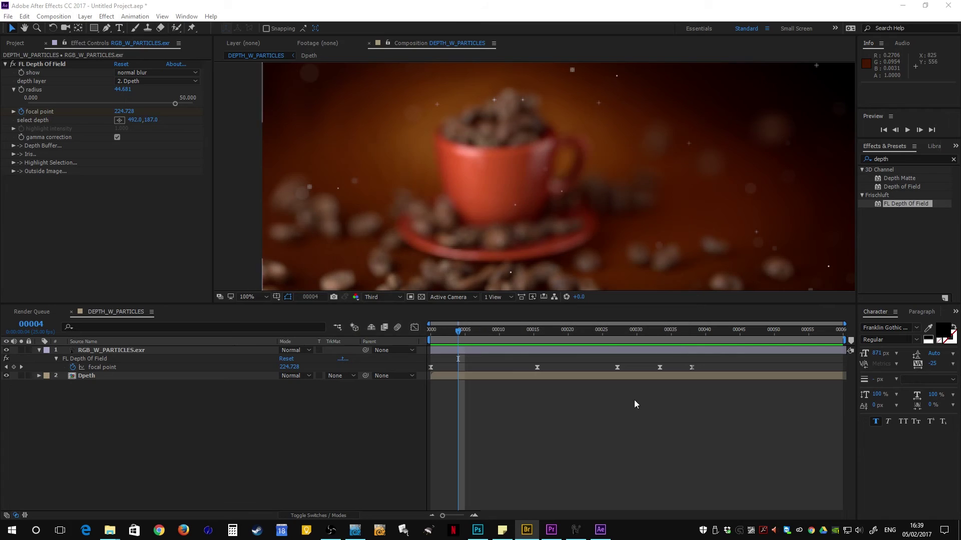
left_click(634, 401)
key("Home")
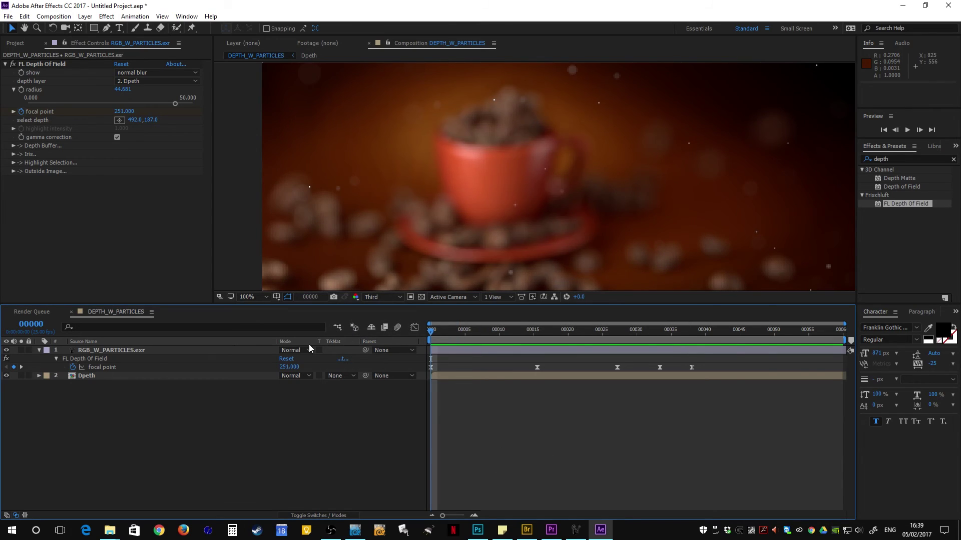
key("ctrl+alt+y")
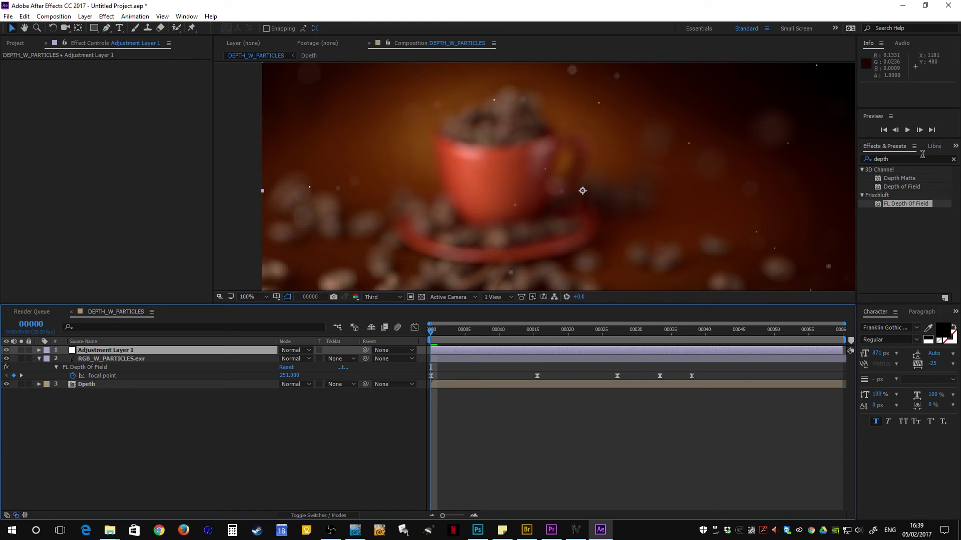
left_click(899, 160)
type("trans")
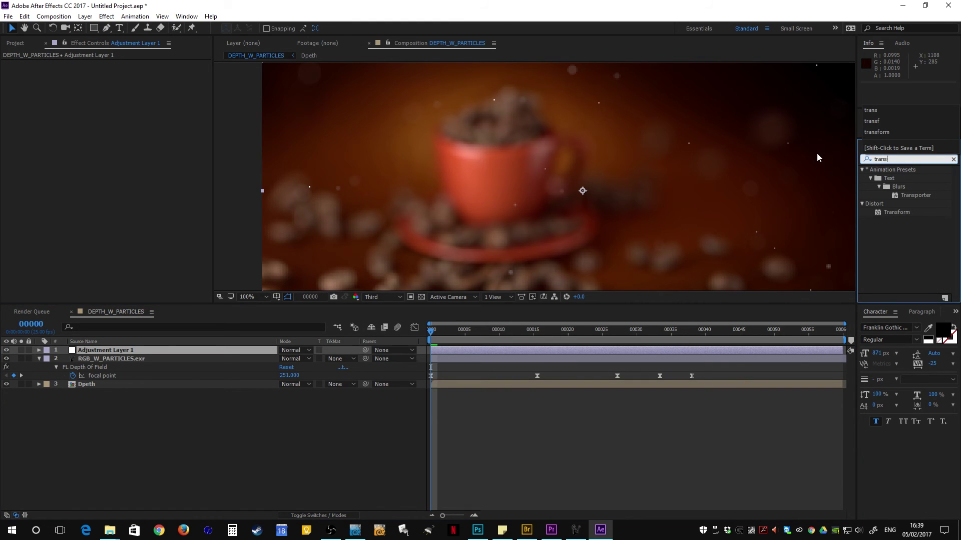
left_click(894, 212)
left_click_drag(888, 216, 442, 351)
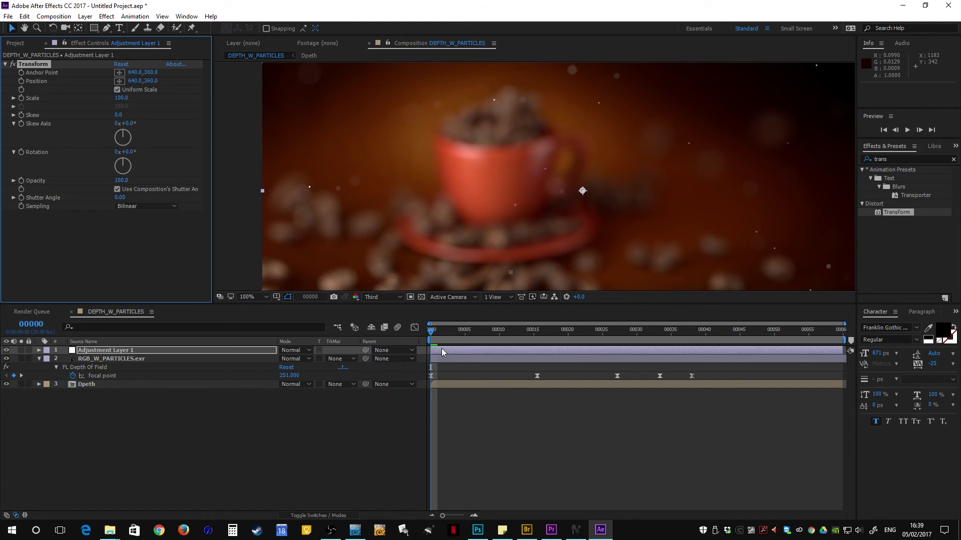
- Link the Transform effect's scale height to the RGB layer's focal point with an expression, and check it across the animation
left_click(21, 98, "alt")
scroll(481, 478, "down", 2)
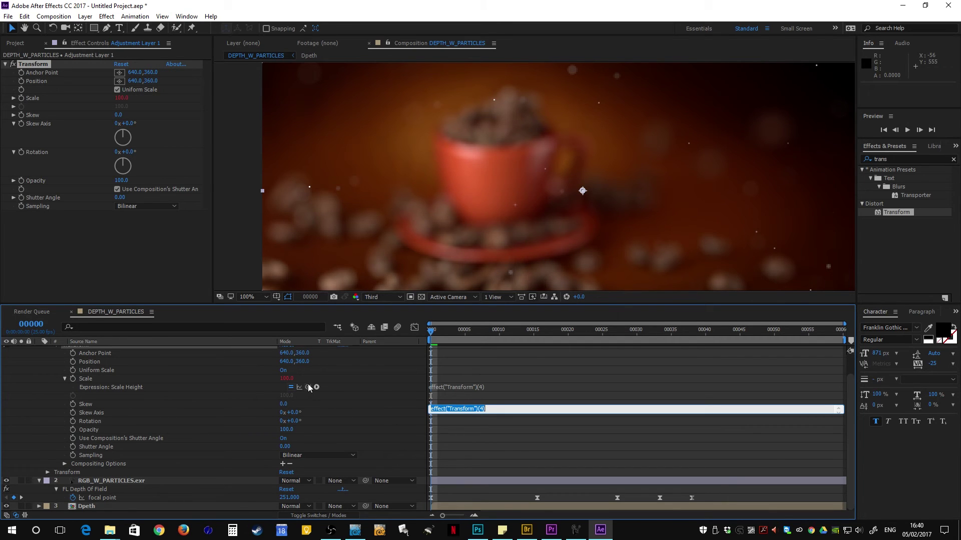
left_click_drag(309, 387, 126, 498)
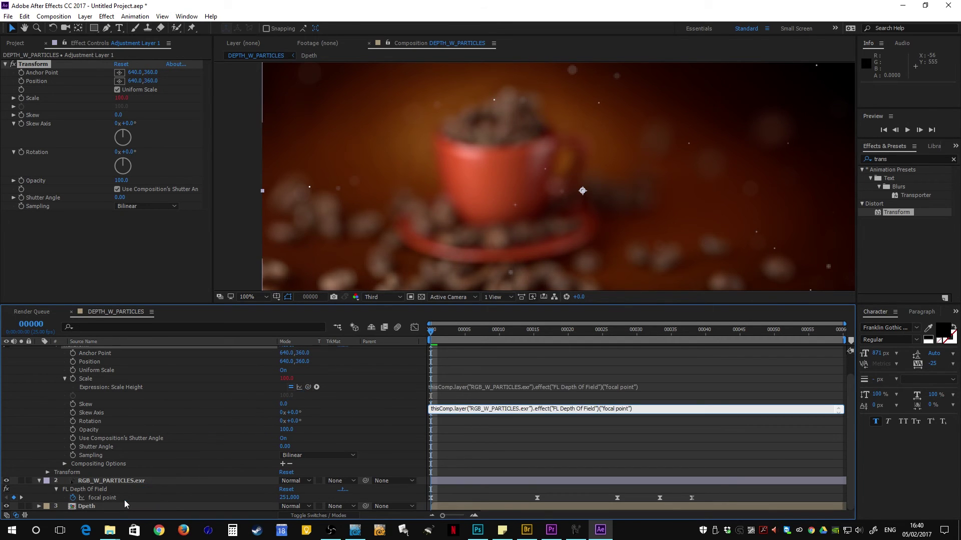
left_click(543, 498)
scroll(463, 170, "down", 1)
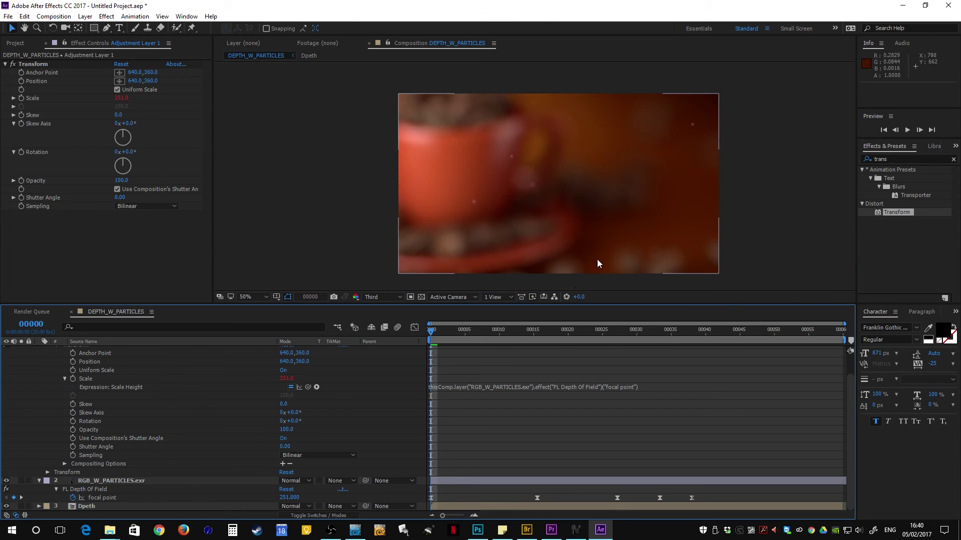
left_click_drag(433, 333, 588, 362)
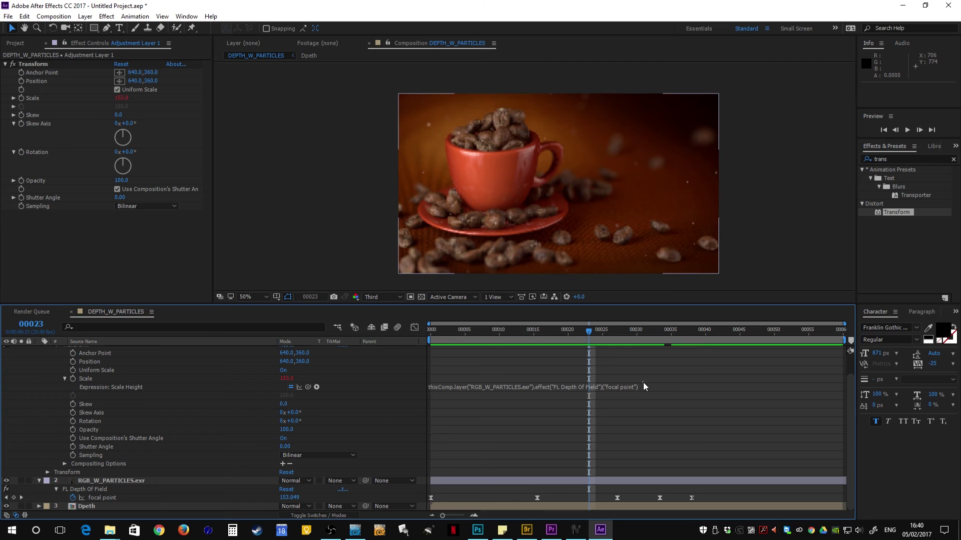
- Append /80+100 to the scale height expression
left_click(644, 387)
left_click(644, 385)
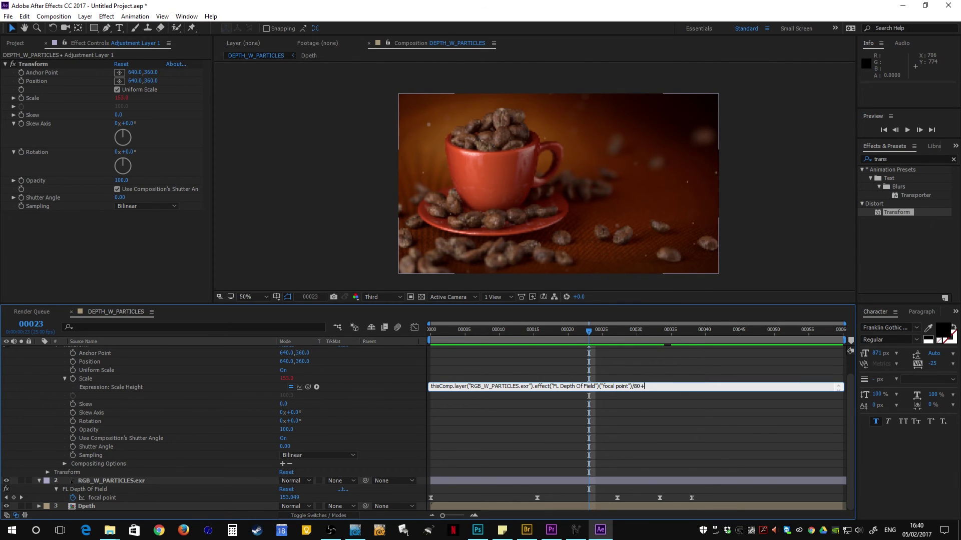
key("KP_Enter")
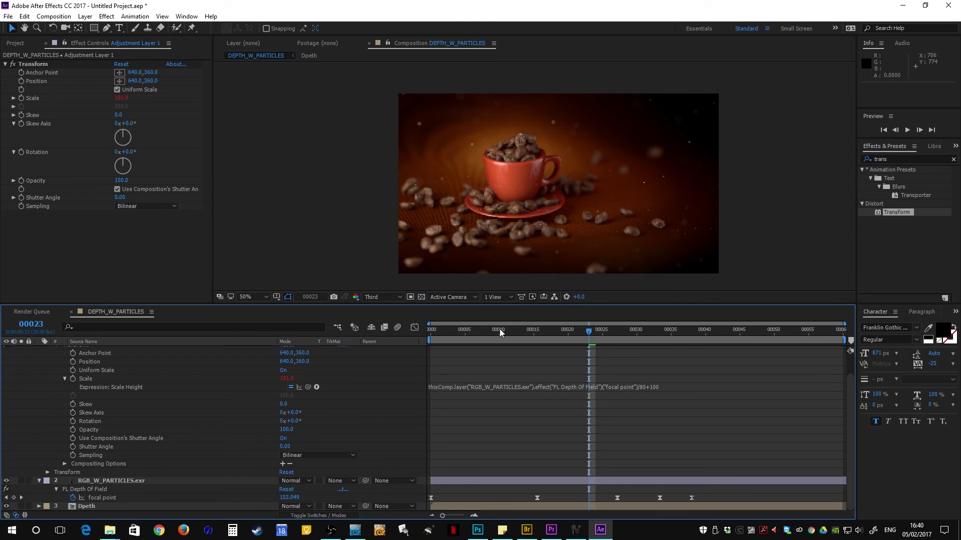
- Examine the subtle scale change across the focus animation and compare the frame with the adjustment layer on and off
left_click_drag(500, 333, 623, 340)
scroll(489, 418, "up", 2)
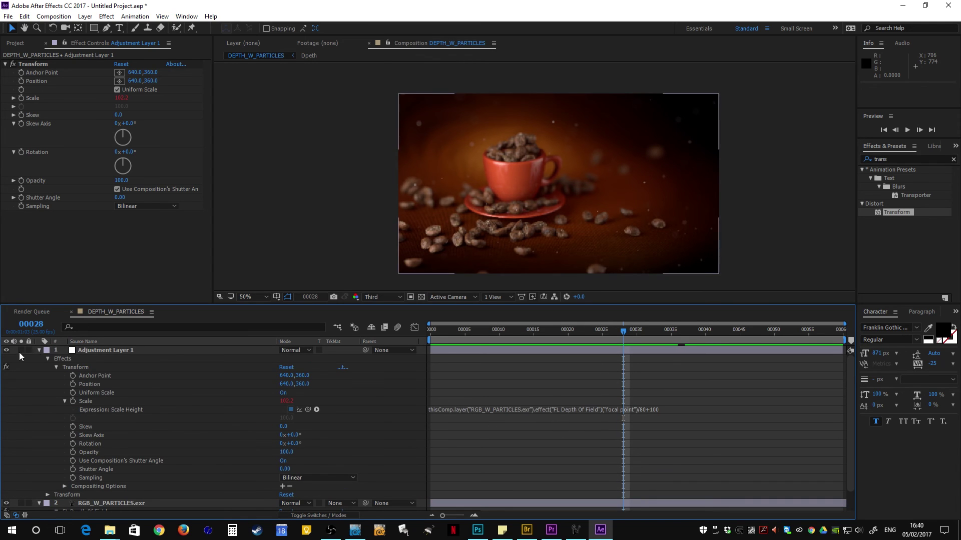
left_click(6, 350)
left_click(6, 350)
left_click(6, 351)
left_click(6, 351)
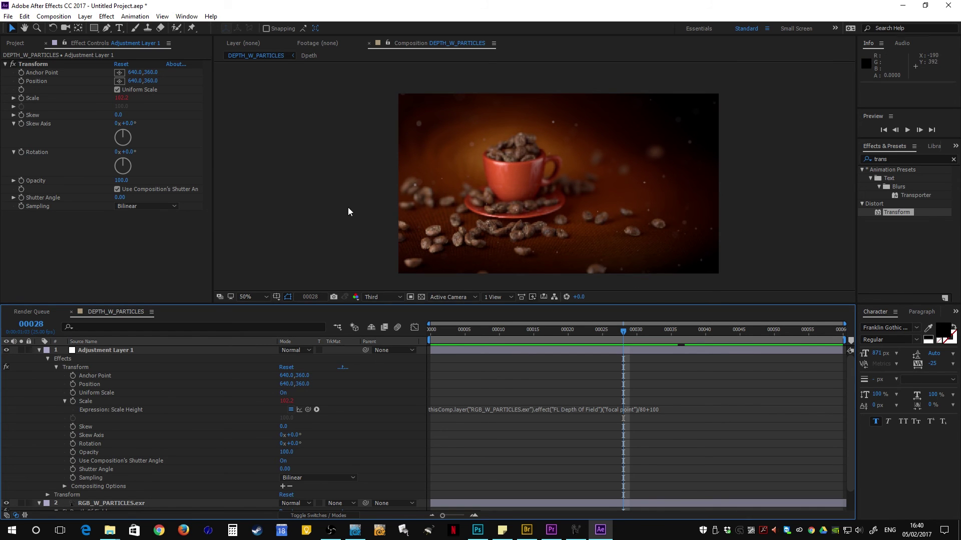
left_click_drag(506, 331, 527, 330)
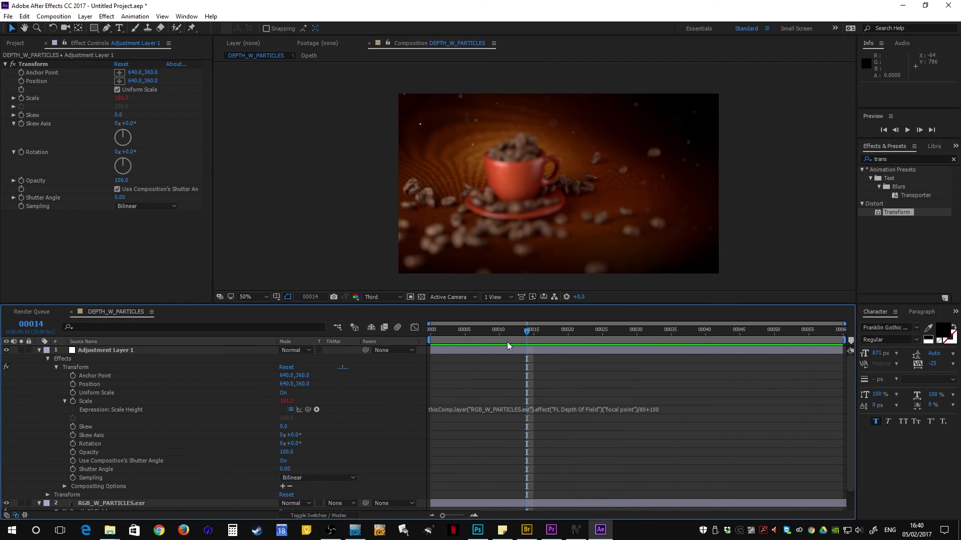
left_click_drag(458, 335, 381, 322)
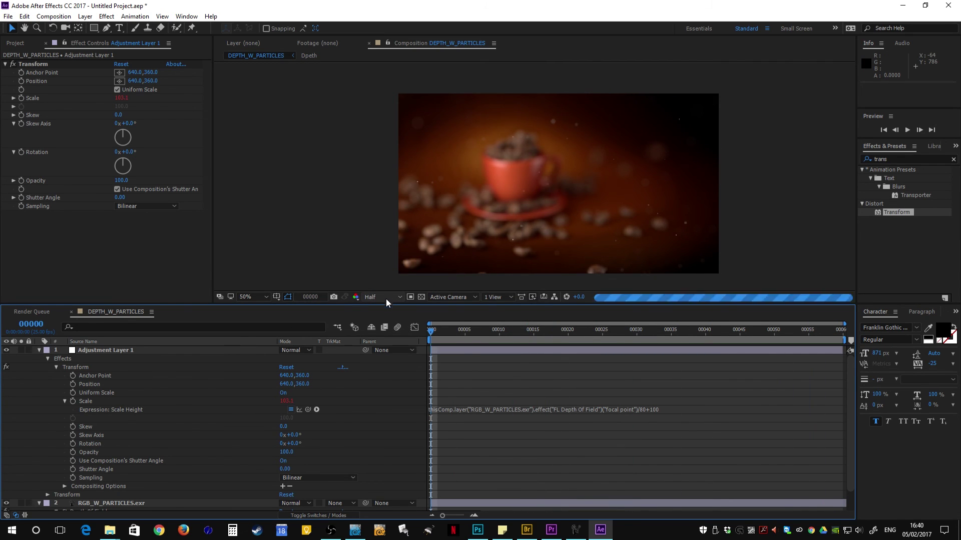
- Restore full preview resolution, enlarge the composition viewer and show frame 0 at 100% magnification
key("ctrl+j")
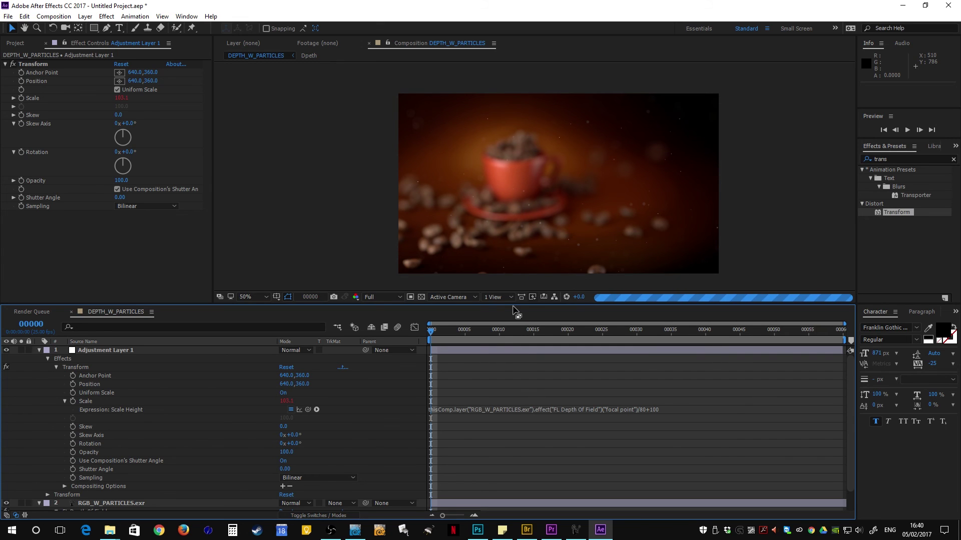
left_click_drag(513, 304, 511, 373)
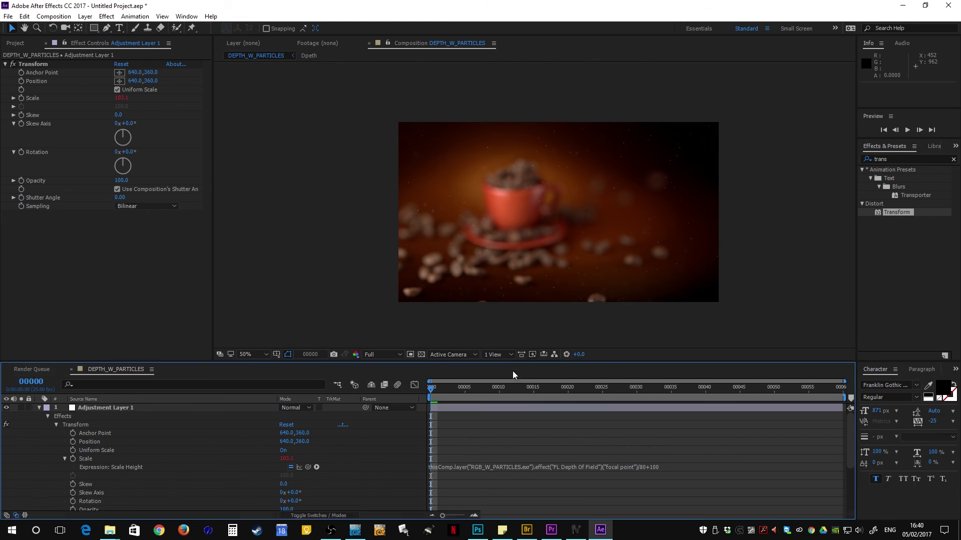
left_click_drag(587, 273, 550, 244)
scroll(550, 241, "up", 1)
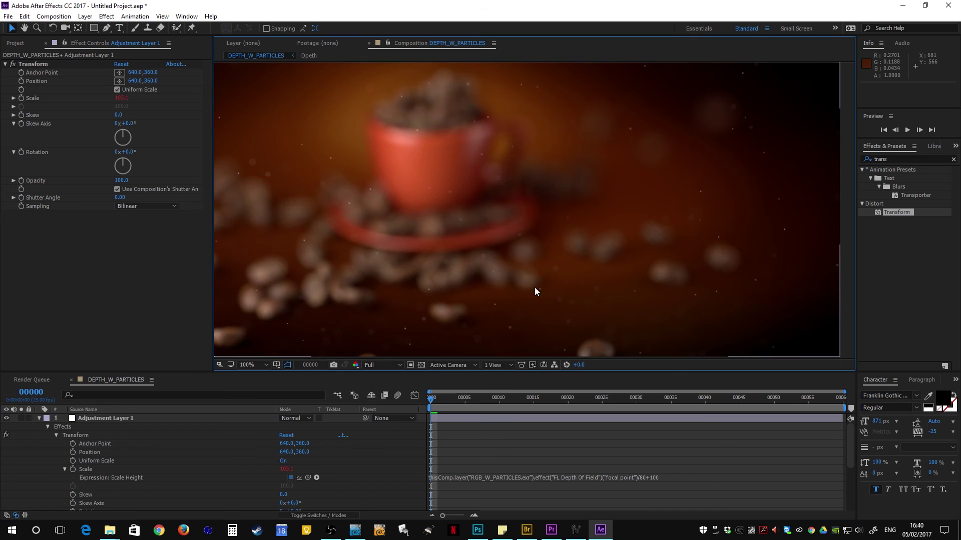
- Start preview playback of the DEPTH_W_PARTICLES composition to render the focus animation at full resolution
left_click(907, 131)
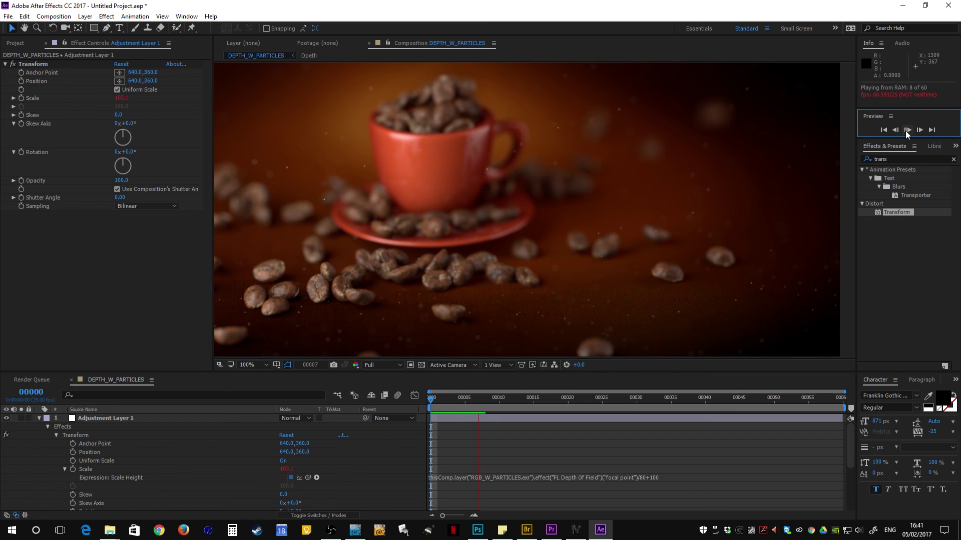
- Switch to Chrome, go to the artist's website blog and open the Depth of Field Testing article
left_click(159, 530)
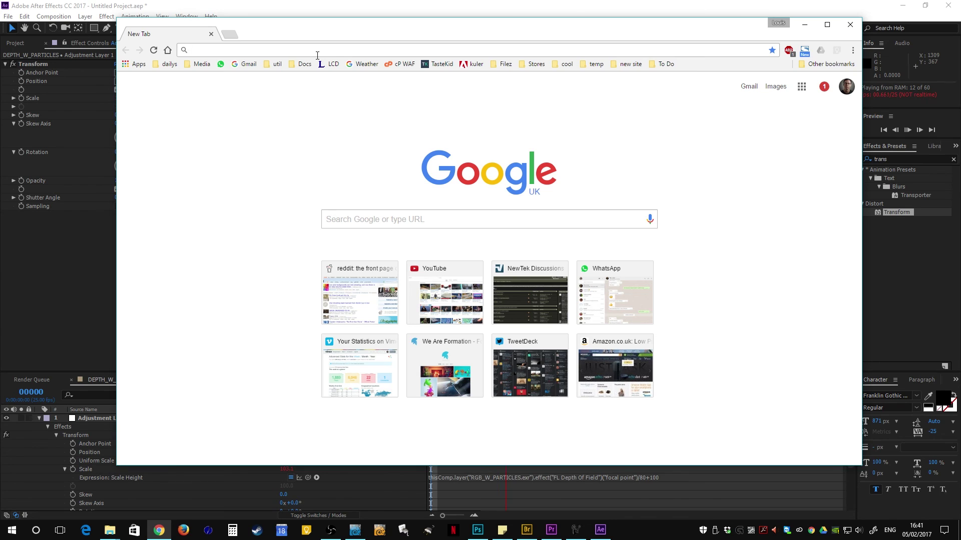
type("louis")
key("Down")
key("Down")
key("Return")
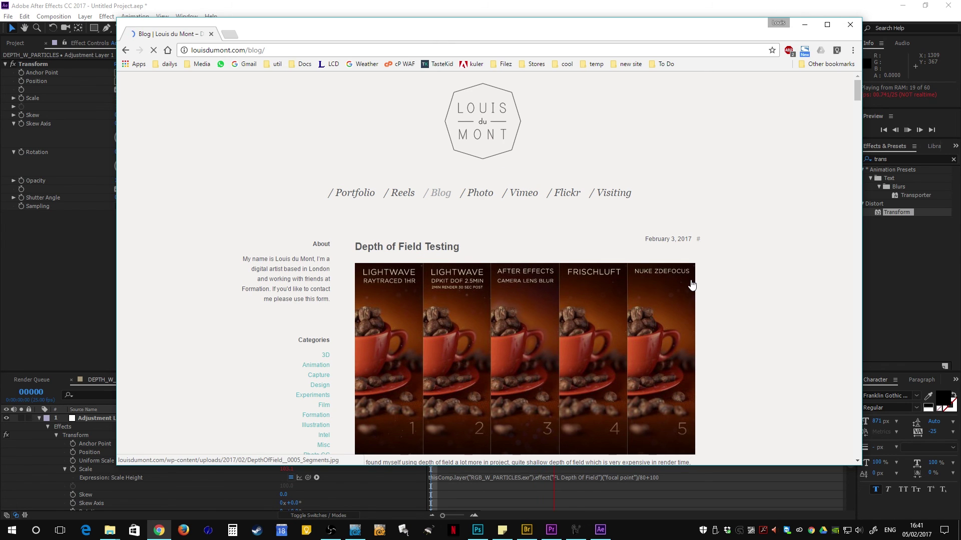
scroll(688, 302, "down", 5)
scroll(609, 275, "up", 5)
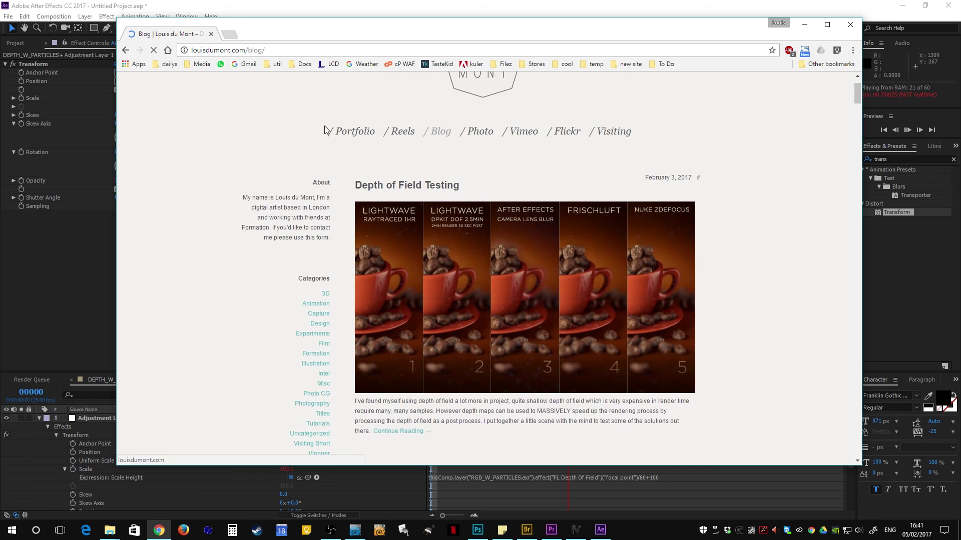
left_click(400, 242)
- Look through the article's render comparisons and notes on LightWave raytracing, DPKit, After Effects Camera Lens Blur and Frischluft
scroll(676, 337, "down", 6)
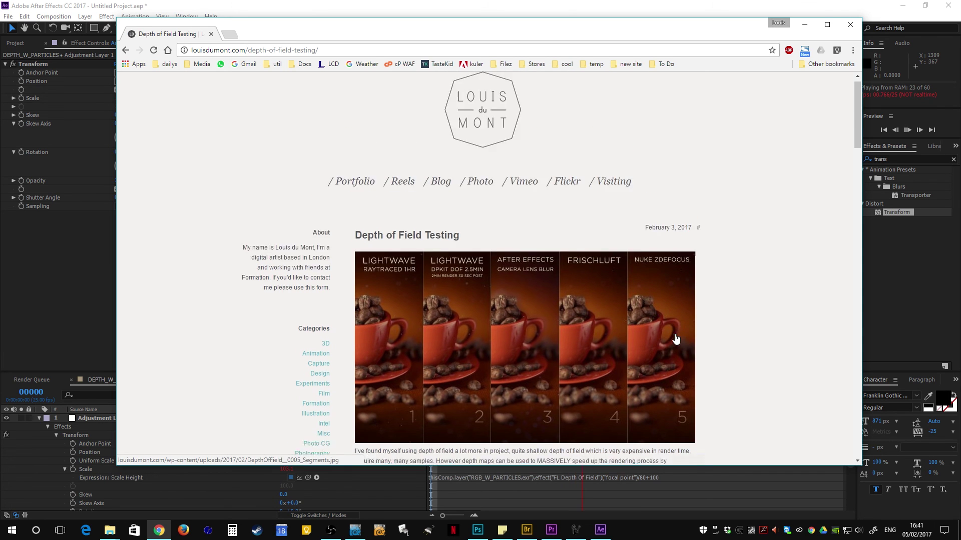
scroll(610, 315, "down", 1)
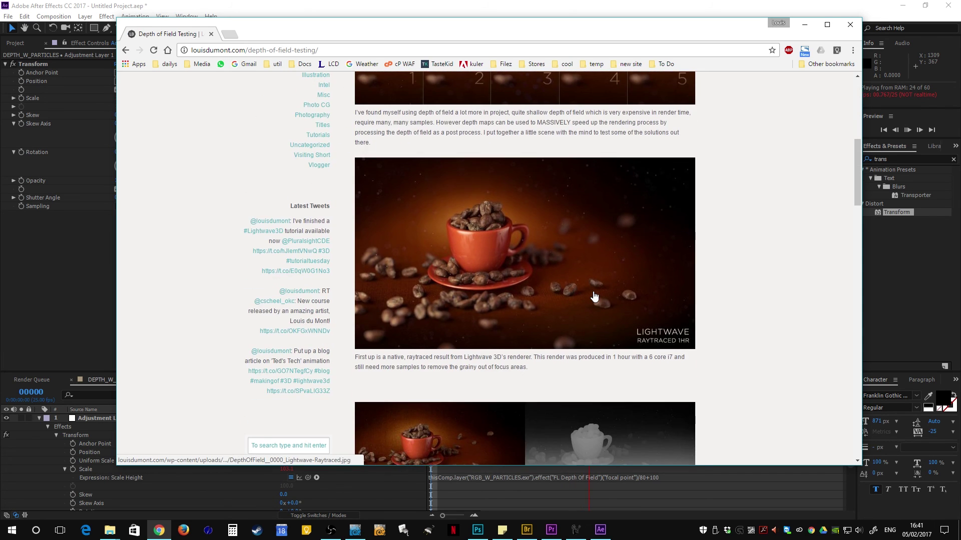
scroll(594, 297, "down", 7)
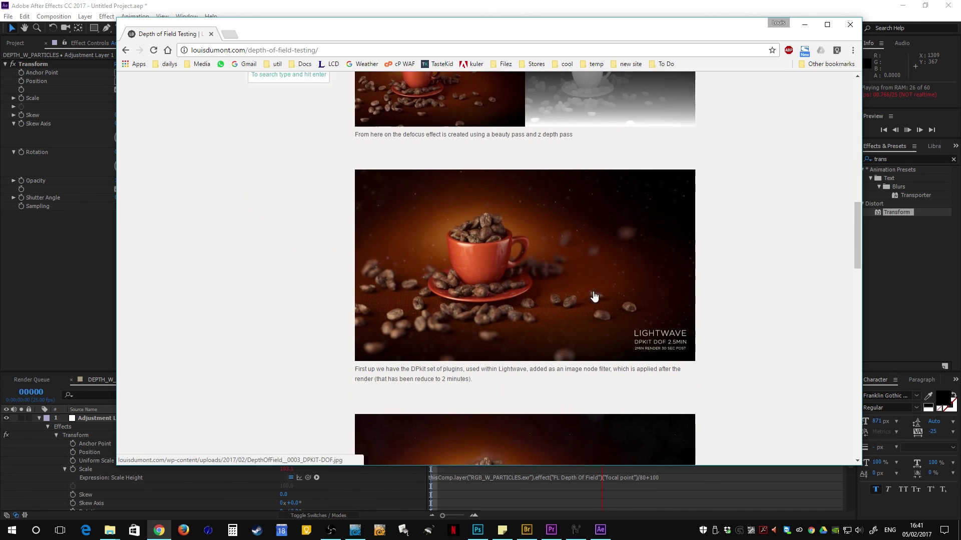
scroll(594, 297, "down", 16)
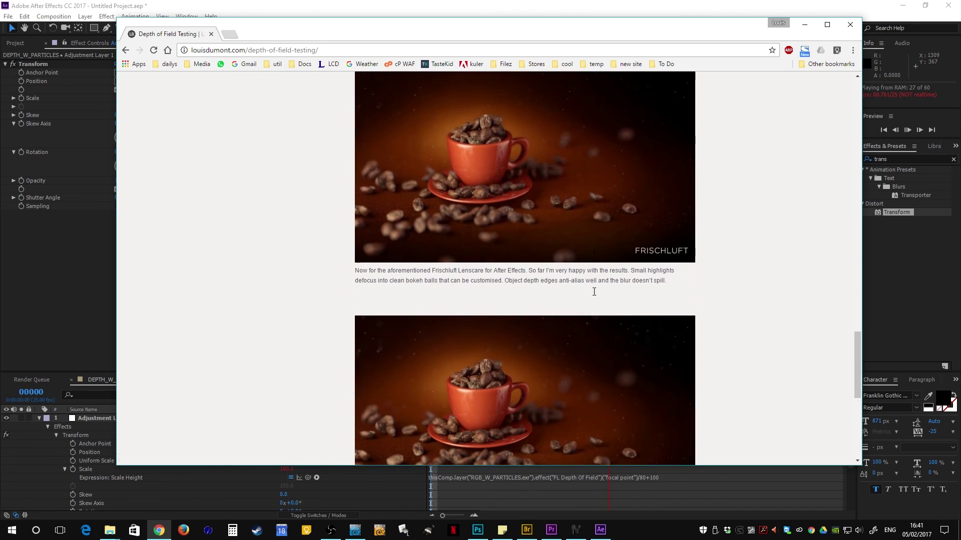
scroll(594, 292, "down", 6)
scroll(593, 295, "up", 14)
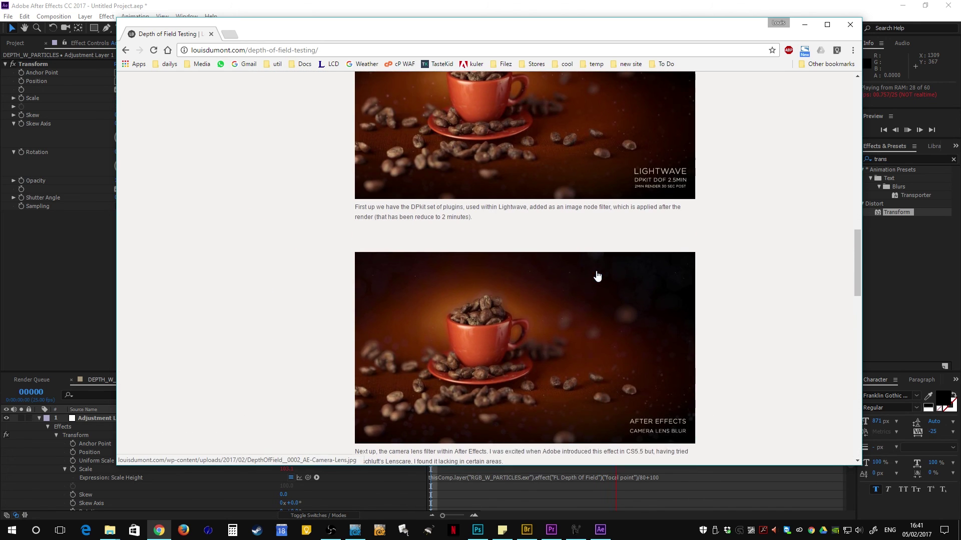